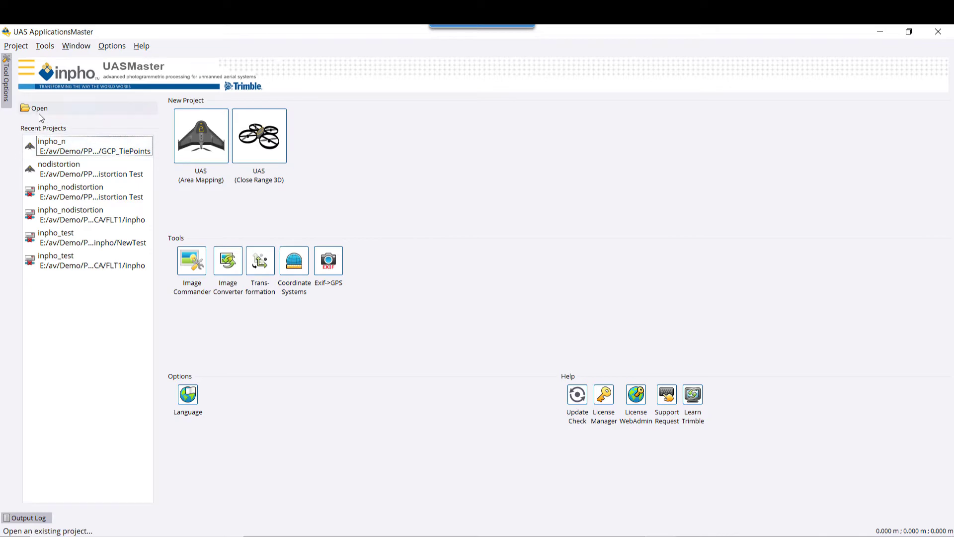
Open inpho.prj from the inpho folder and bring up its Cameras/Sensors list in the Project Editor.
{"action": "left_click", "coordinate": [39, 111]}
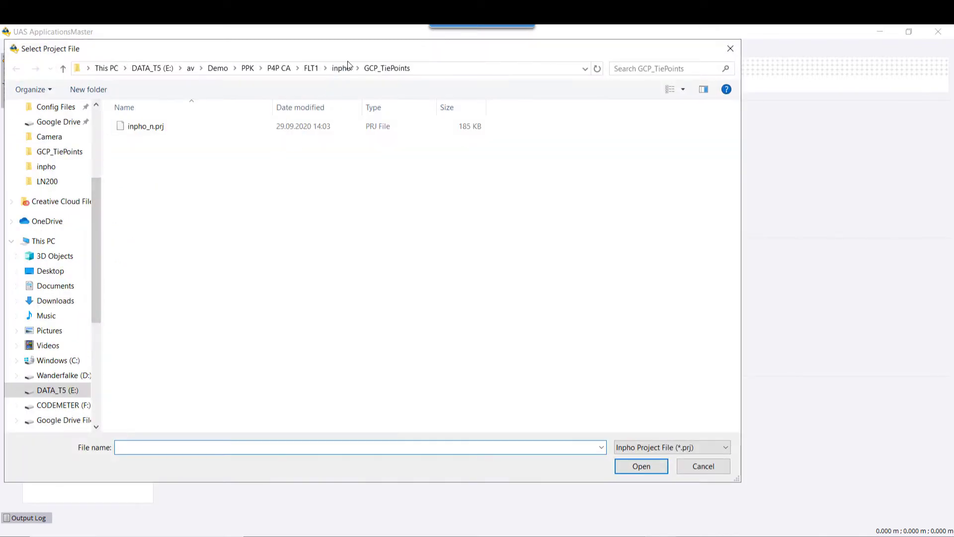
{"action": "left_click", "coordinate": [347, 67]}
{"action": "left_click", "coordinate": [139, 181]}
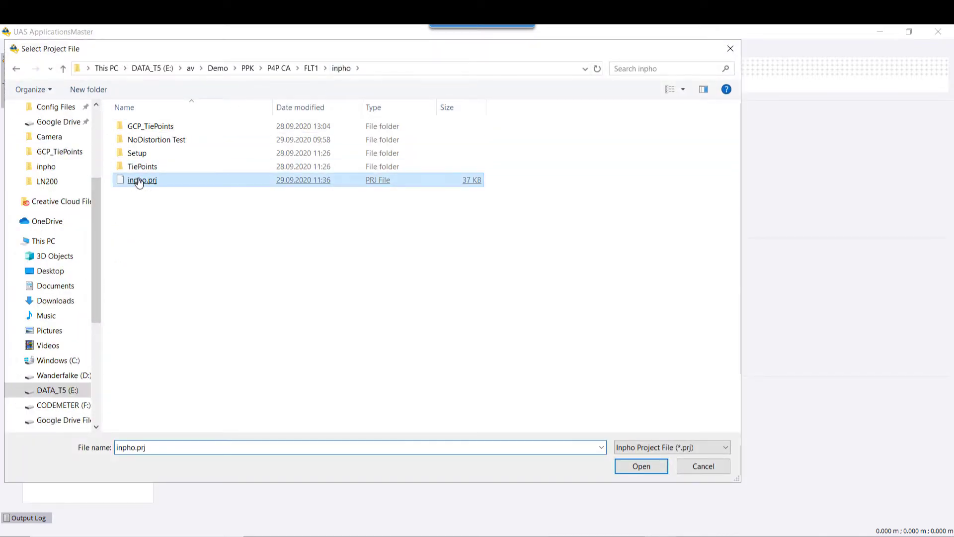
{"action": "double_click", "coordinate": [140, 182]}
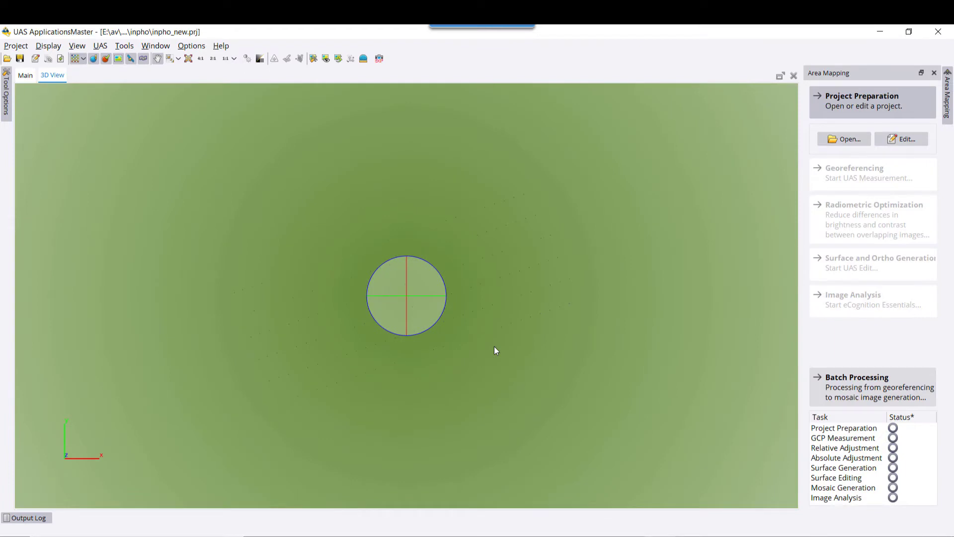
{"action": "left_click", "coordinate": [35, 59]}
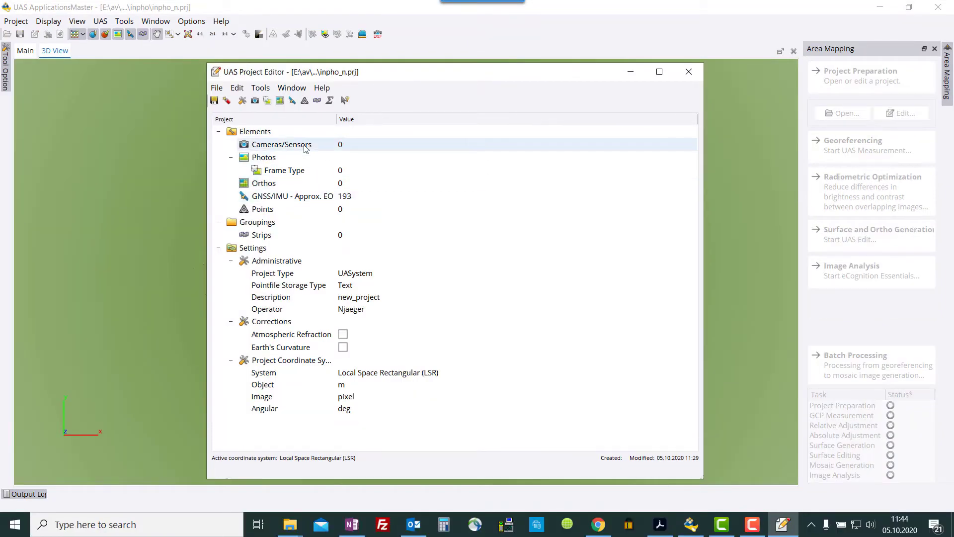
{"action": "double_click", "coordinate": [305, 147]}
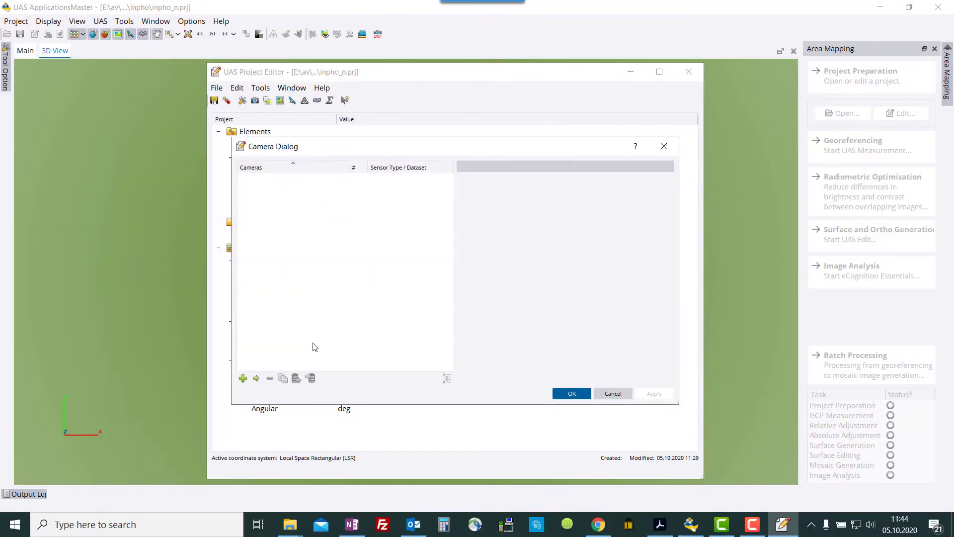
Add a camera from the DJI Phantom4Pro template with camera ID 'Phantom4'.
{"action": "left_click", "coordinate": [243, 379]}
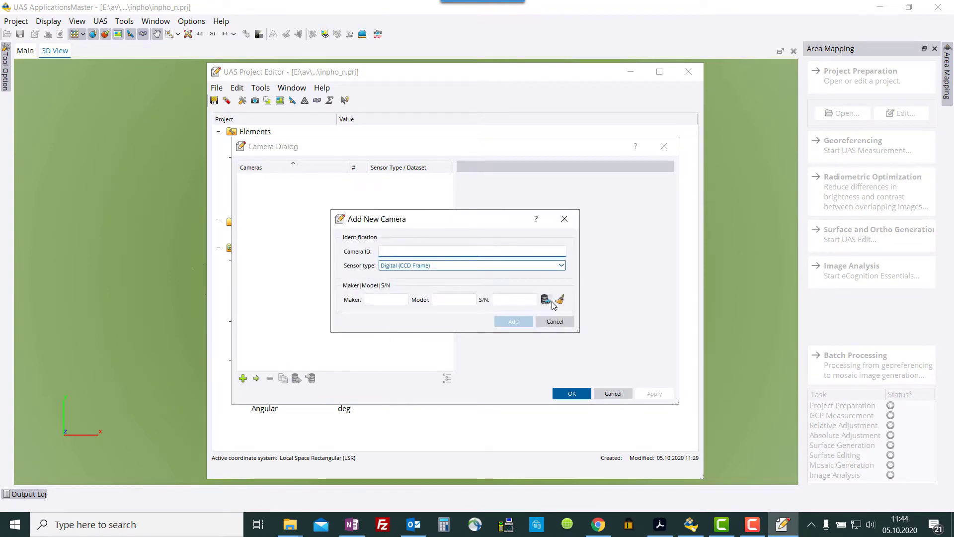
{"action": "left_click", "coordinate": [547, 300]}
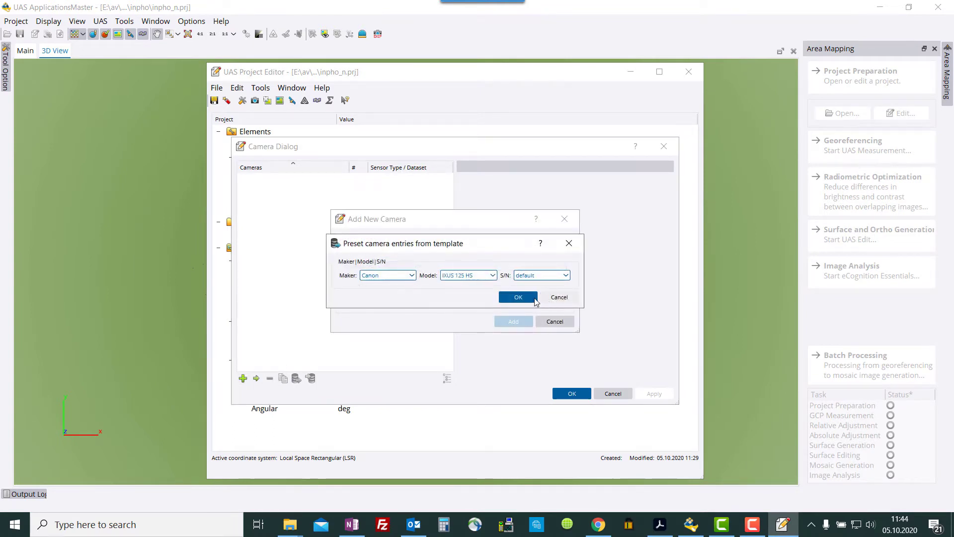
{"action": "left_click", "coordinate": [416, 280]}
{"action": "left_click", "coordinate": [386, 301]}
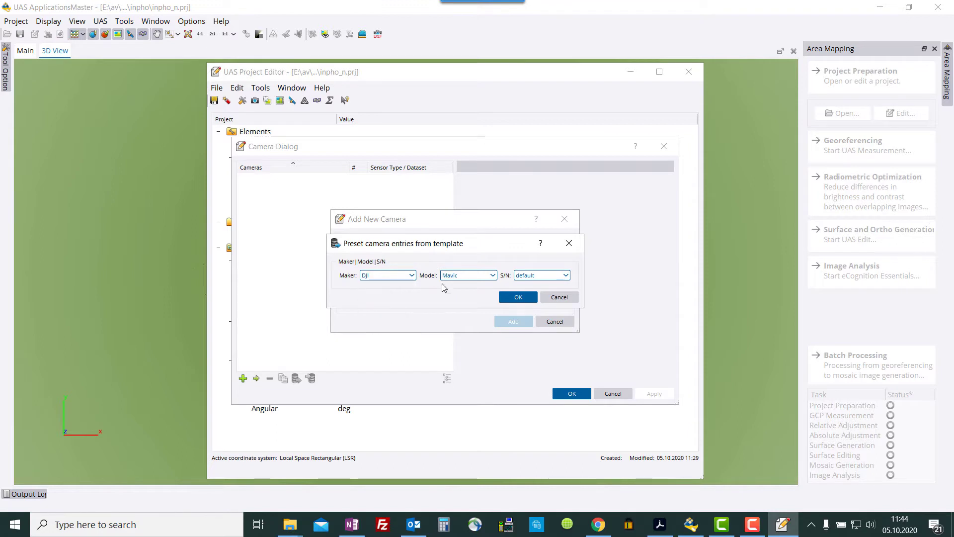
{"action": "left_click", "coordinate": [458, 276]}
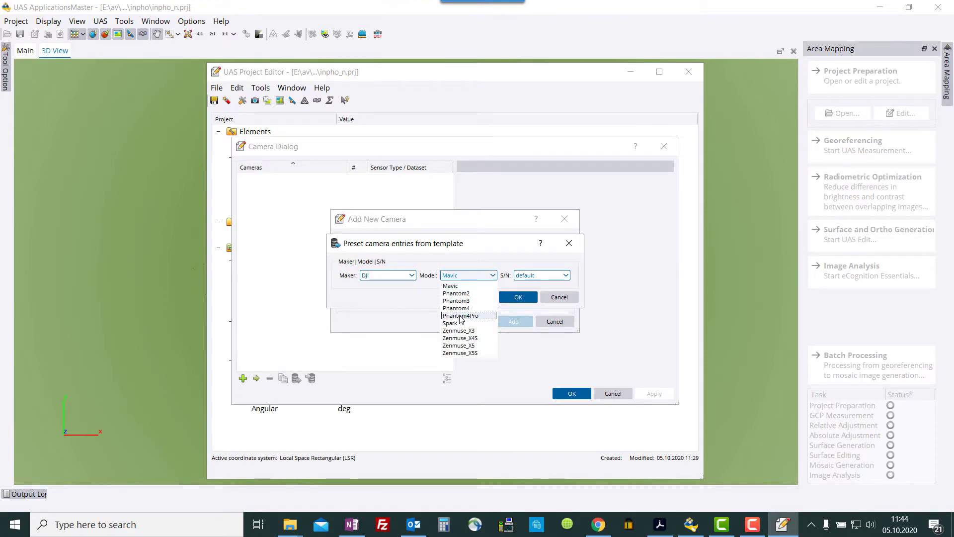
{"action": "left_click", "coordinate": [461, 316]}
{"action": "left_click", "coordinate": [518, 296]}
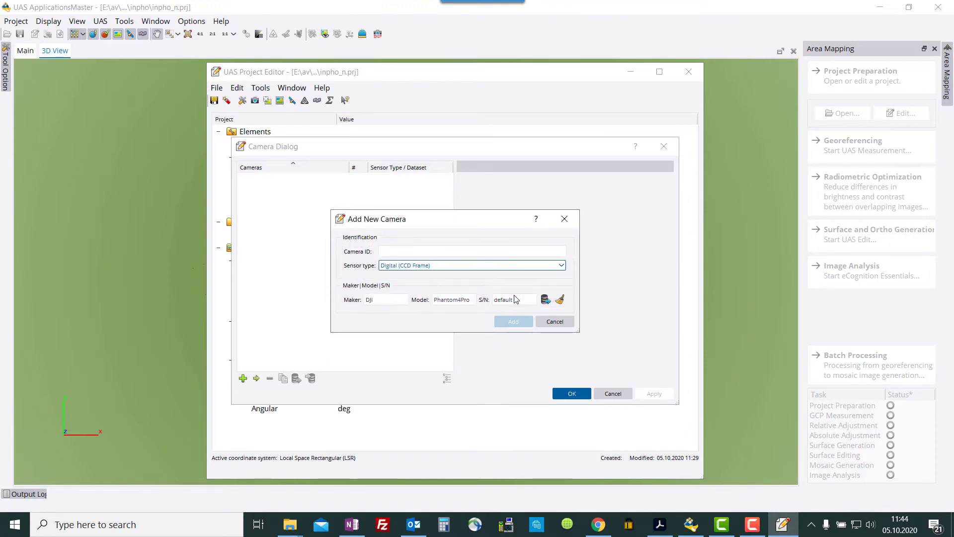
{"action": "left_click", "coordinate": [390, 251]}
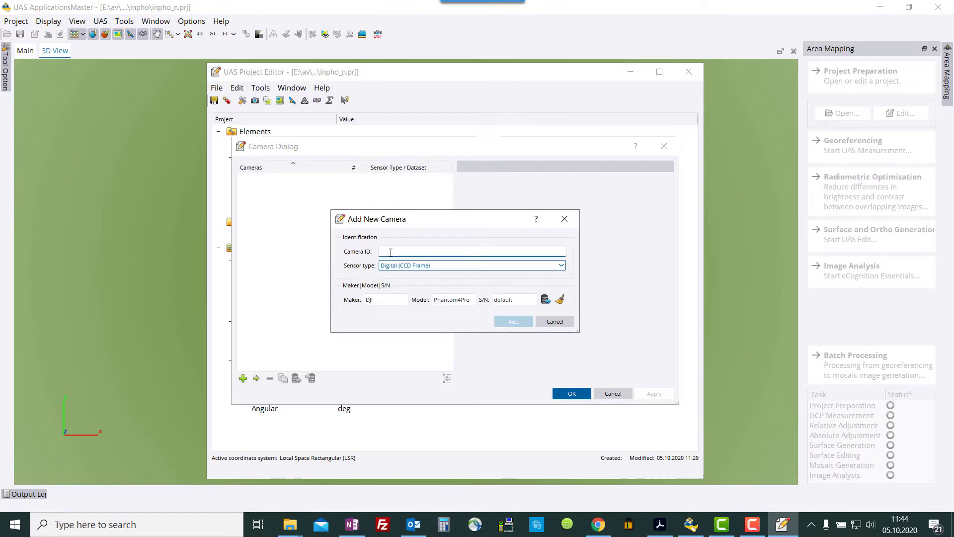
{"action": "type", "text": "Phantom"}
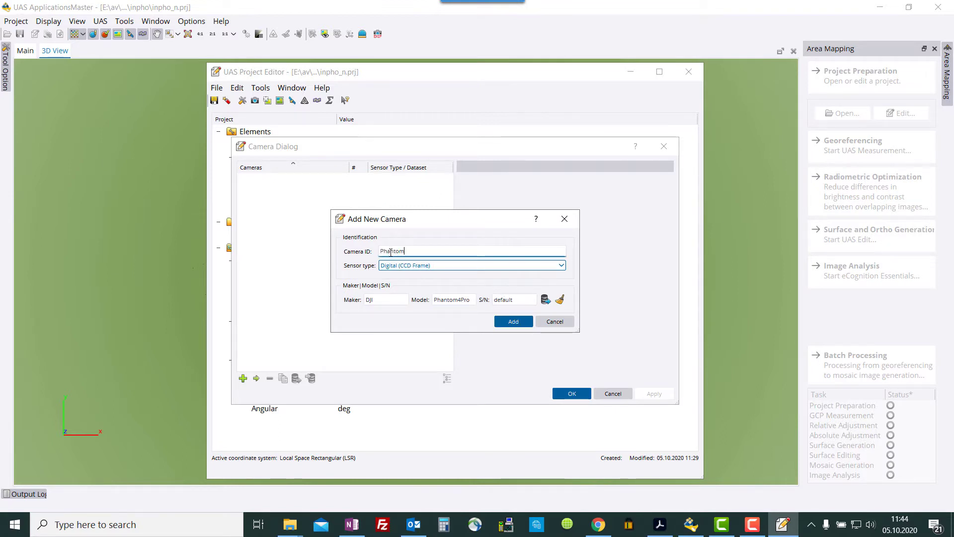
{"action": "type", "text": "4Pro"}
{"action": "left_click", "coordinate": [515, 322]}
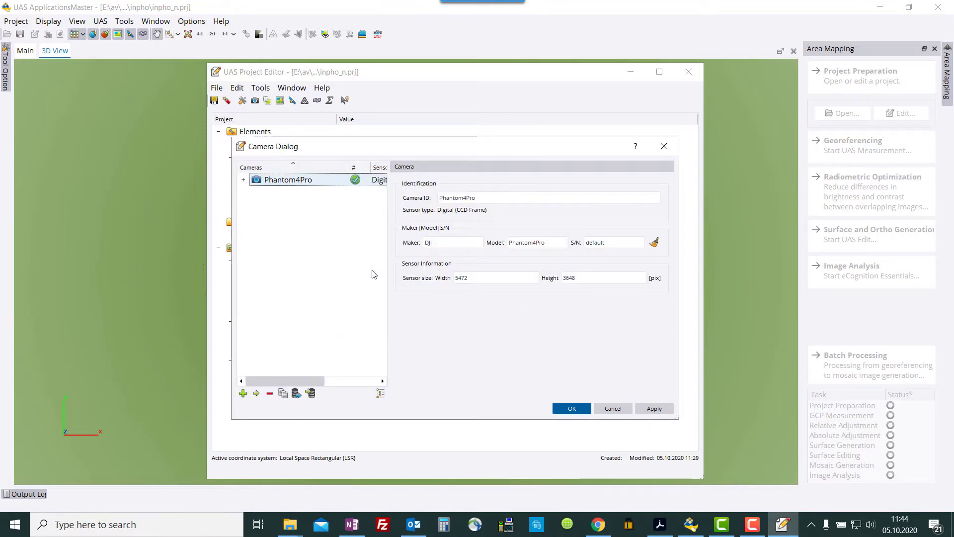
Set Calibration Set 1's principal point to x -0.0209 mm and y -0.0536 mm.
{"action": "left_click", "coordinate": [243, 181]}
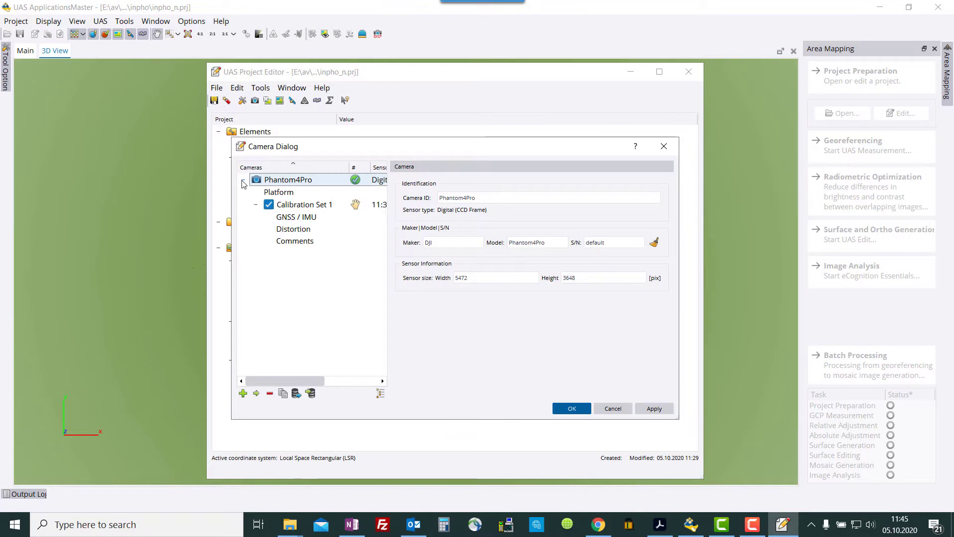
{"action": "left_click", "coordinate": [277, 195]}
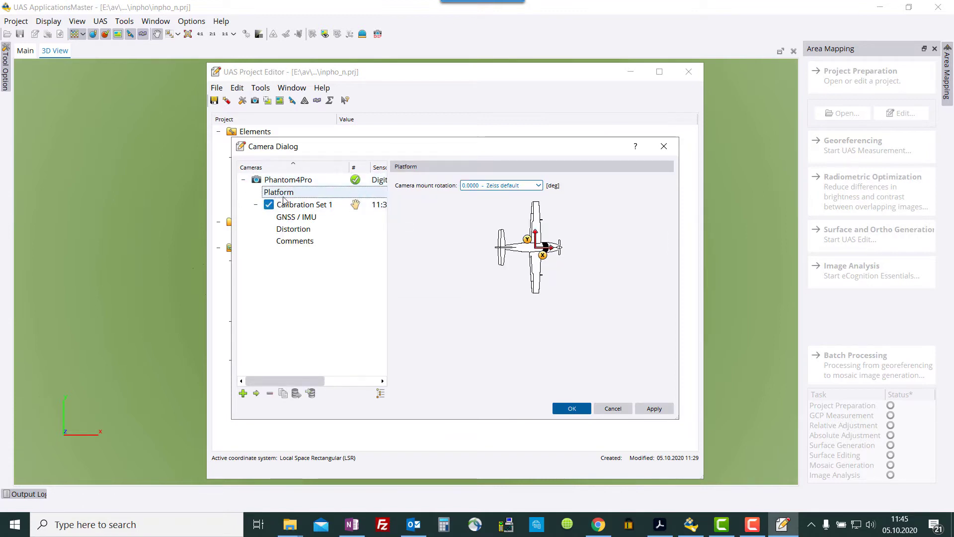
{"action": "left_click", "coordinate": [295, 205]}
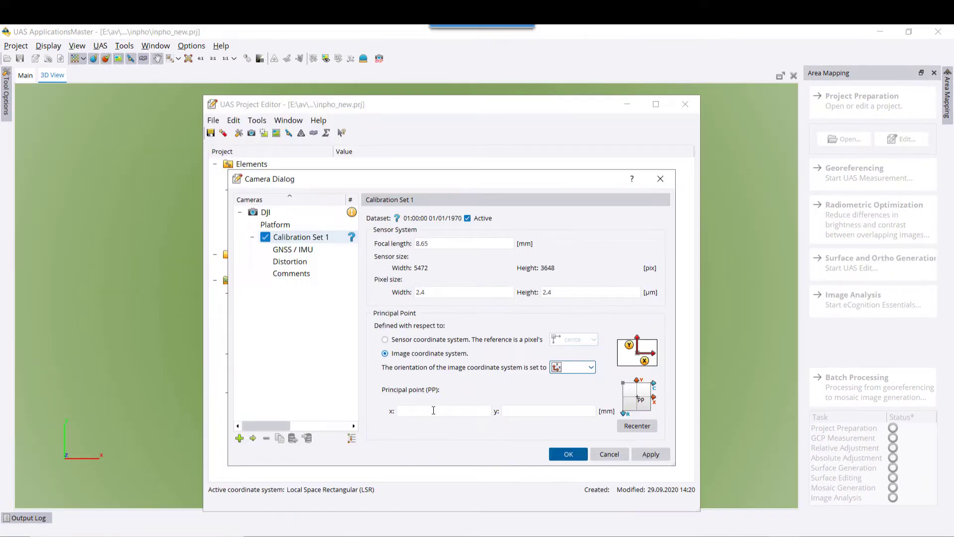
{"action": "left_click", "coordinate": [434, 410]}
{"action": "type", "text": "-0.0209"}
{"action": "key", "text": "Tab"}
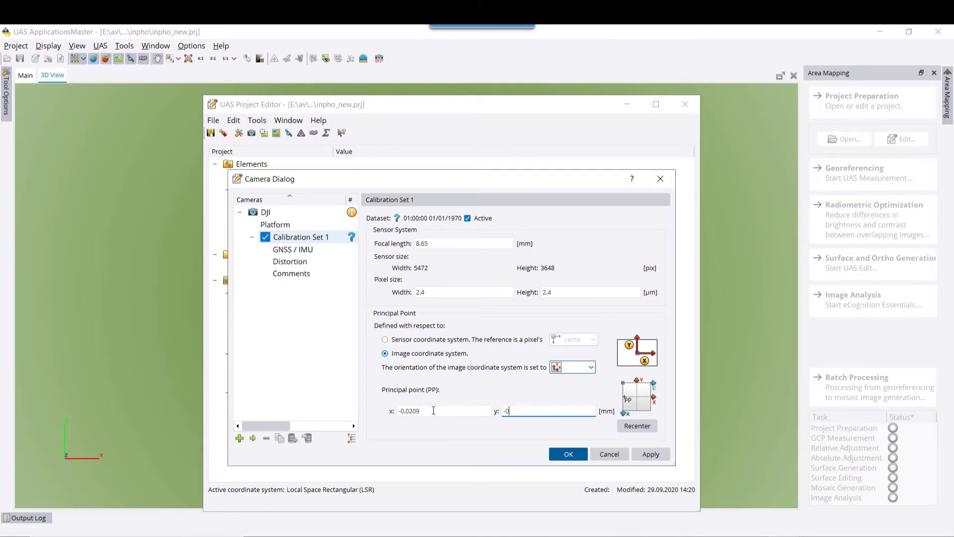
{"action": "type", "text": "-0.0536"}
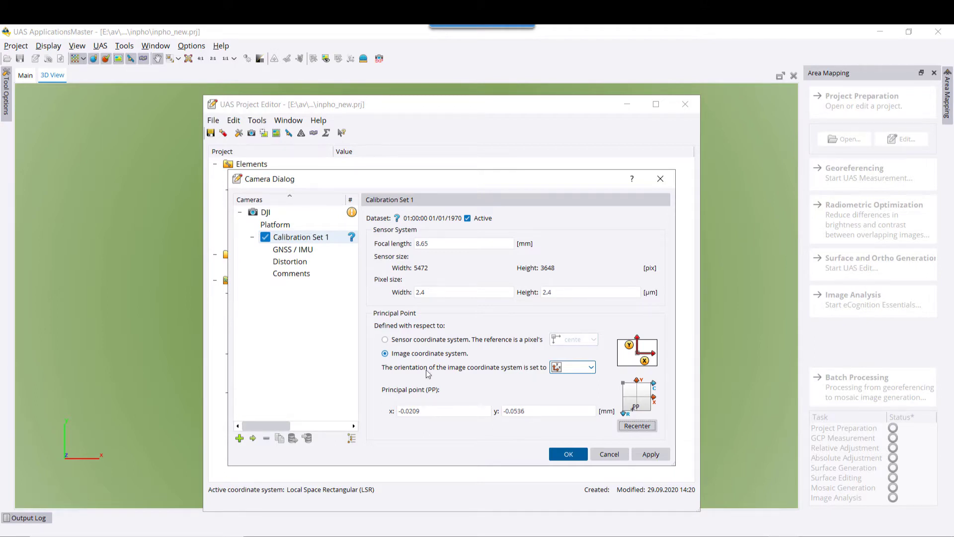
Set the GNSS antenna Offset Z to 0.1 m.
{"action": "left_click", "coordinate": [316, 249]}
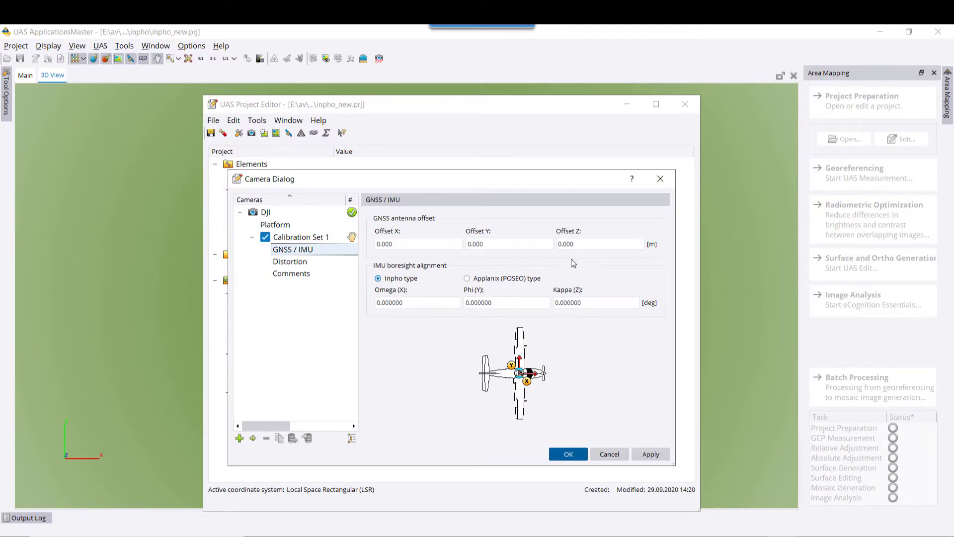
{"action": "left_click", "coordinate": [582, 245]}
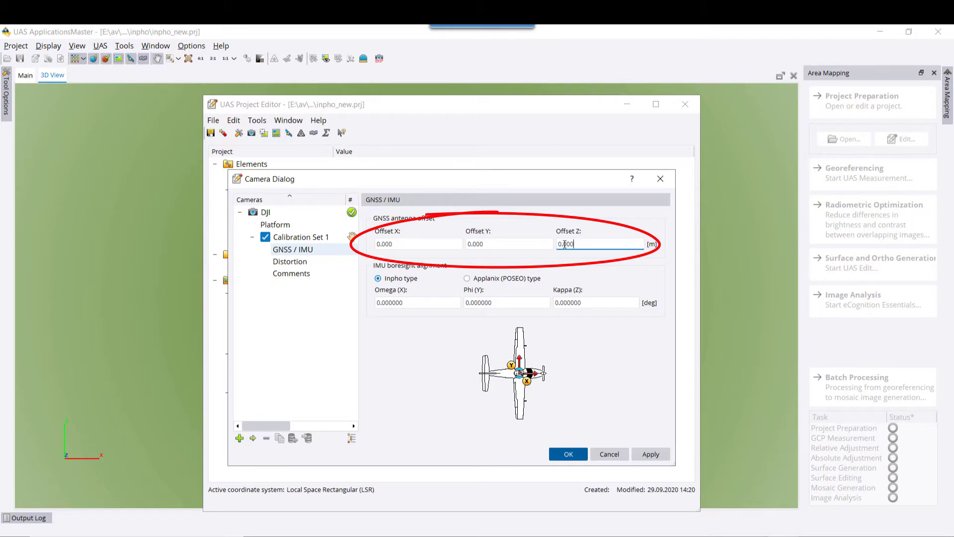
{"action": "key", "text": "Tab"}
Switch distortion correction to a table and select distortion.txt from the FLT1 Camera folder.
{"action": "left_click", "coordinate": [305, 263]}
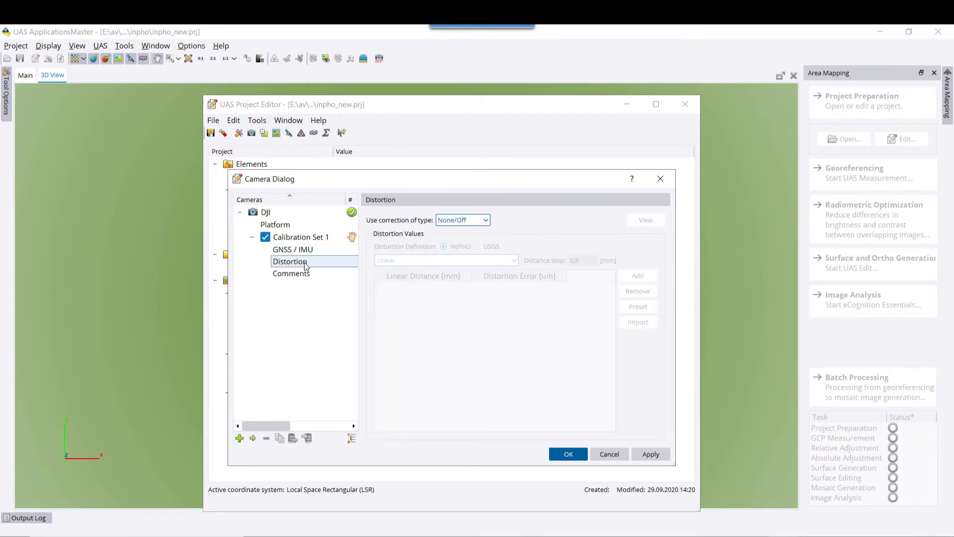
{"action": "left_click", "coordinate": [476, 224]}
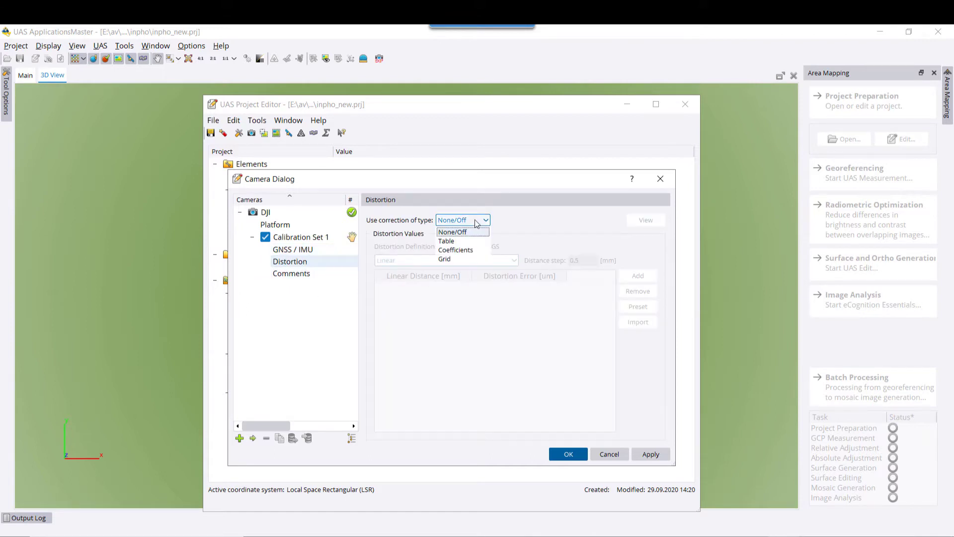
{"action": "left_click", "coordinate": [460, 242]}
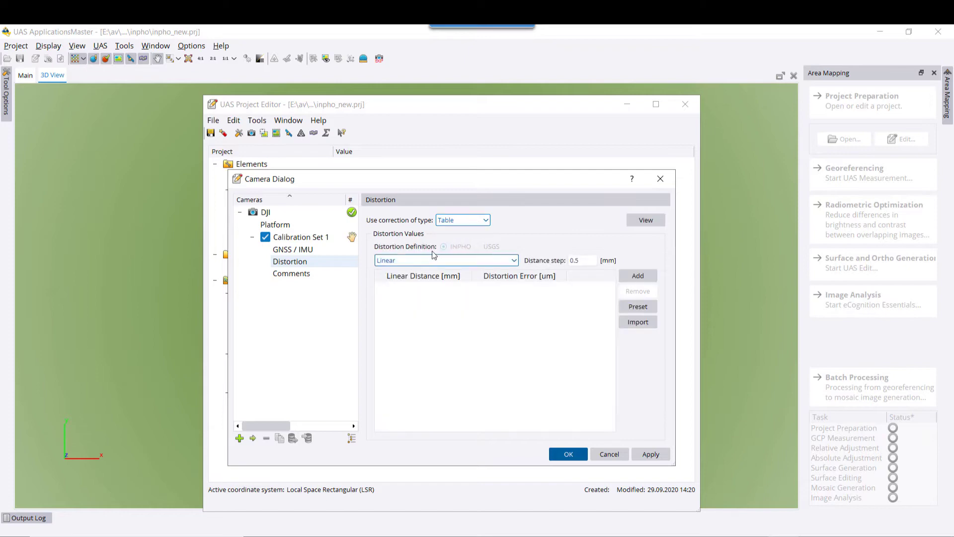
{"action": "left_click", "coordinate": [638, 321]}
{"action": "left_click", "coordinate": [560, 255]}
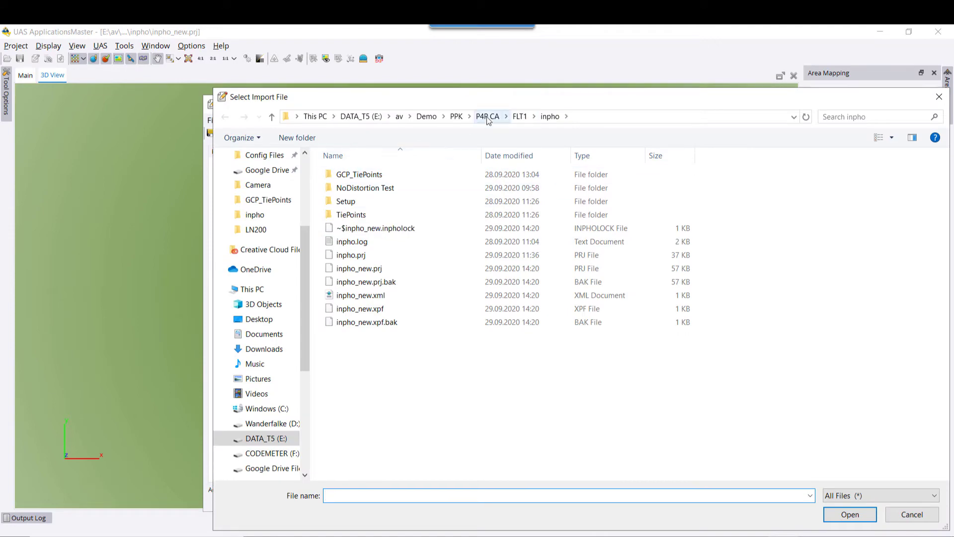
{"action": "left_click", "coordinate": [520, 116]}
{"action": "double_click", "coordinate": [349, 268]}
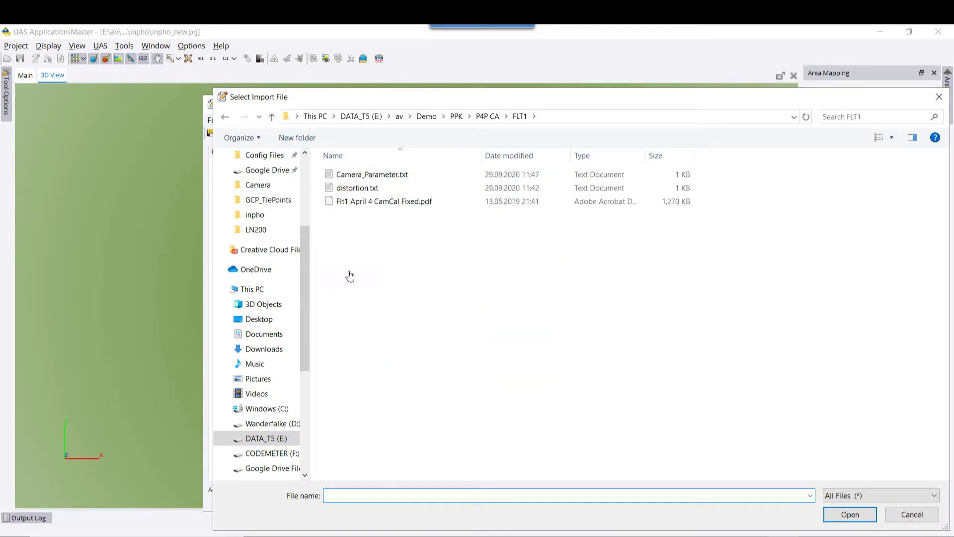
{"action": "double_click", "coordinate": [361, 190]}
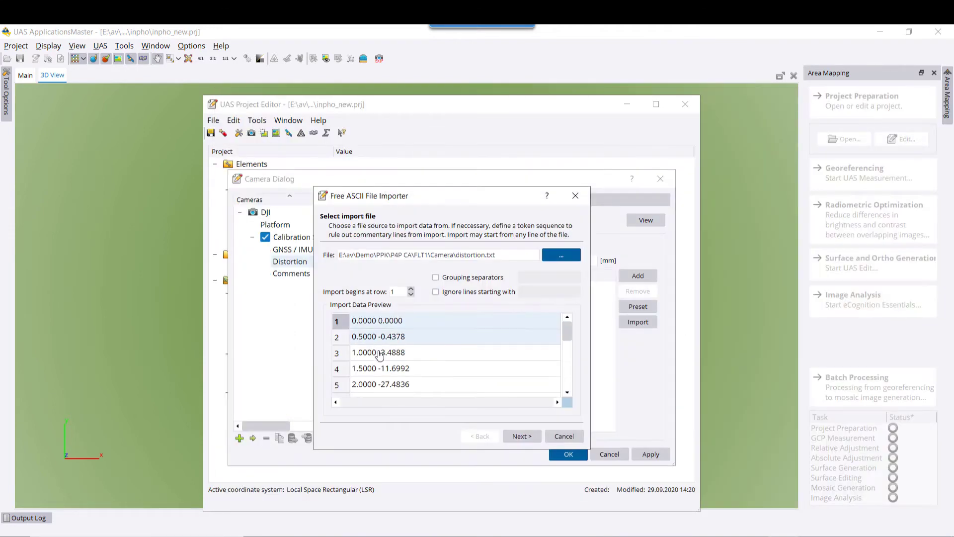
Import the file with column 2 as distortion values and keep the camera settings.
{"action": "left_click", "coordinate": [519, 437]}
{"action": "left_click", "coordinate": [520, 437]}
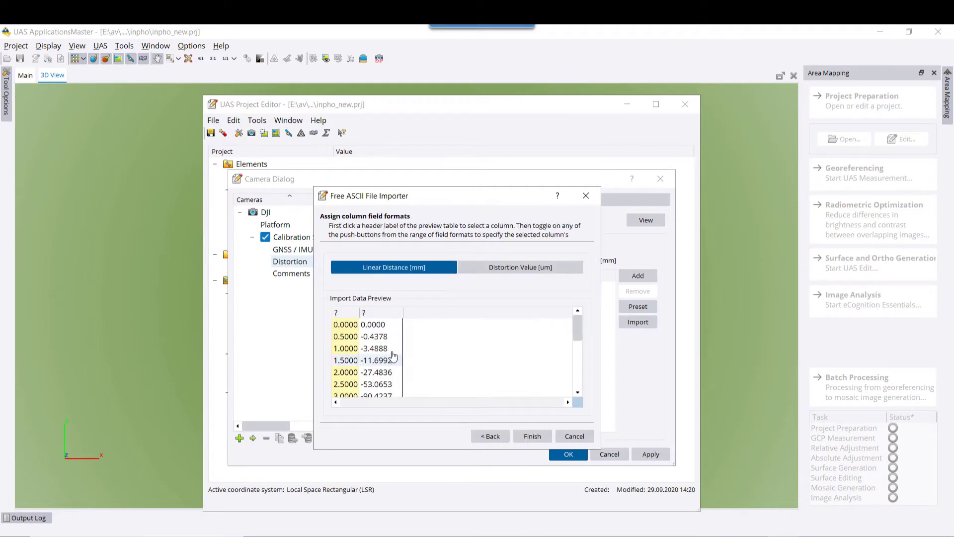
{"action": "left_click", "coordinate": [365, 268]}
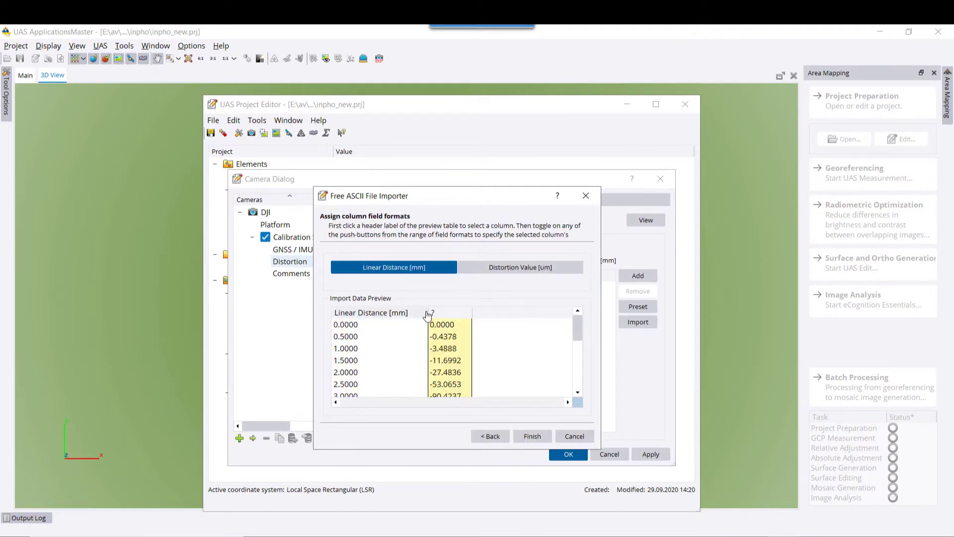
{"action": "left_click", "coordinate": [522, 267]}
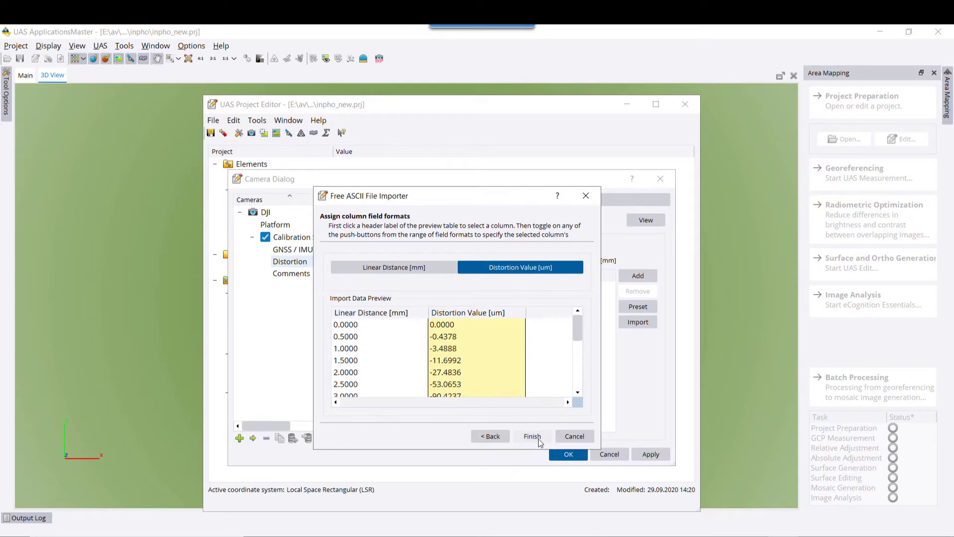
{"action": "left_click", "coordinate": [539, 442]}
{"action": "left_click", "coordinate": [648, 455]}
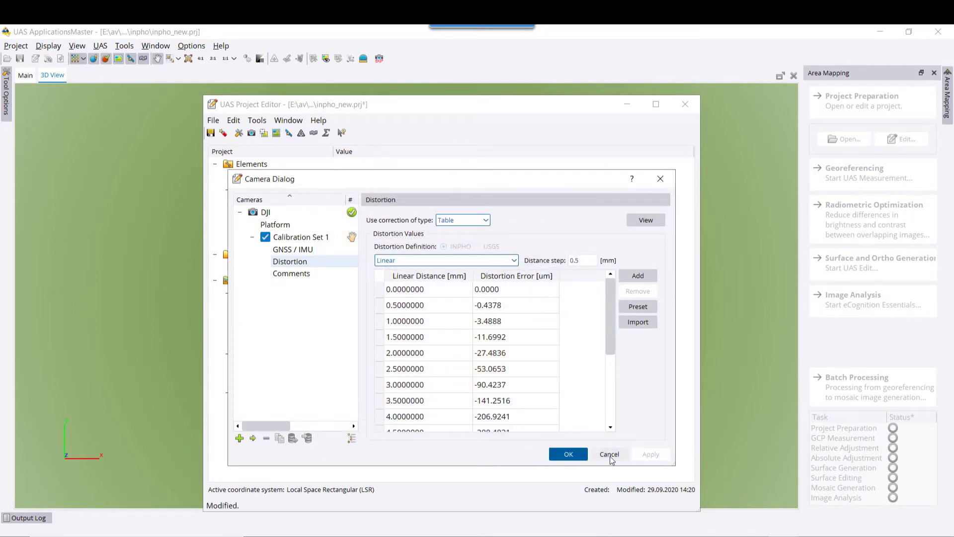
{"action": "left_click", "coordinate": [568, 453]}
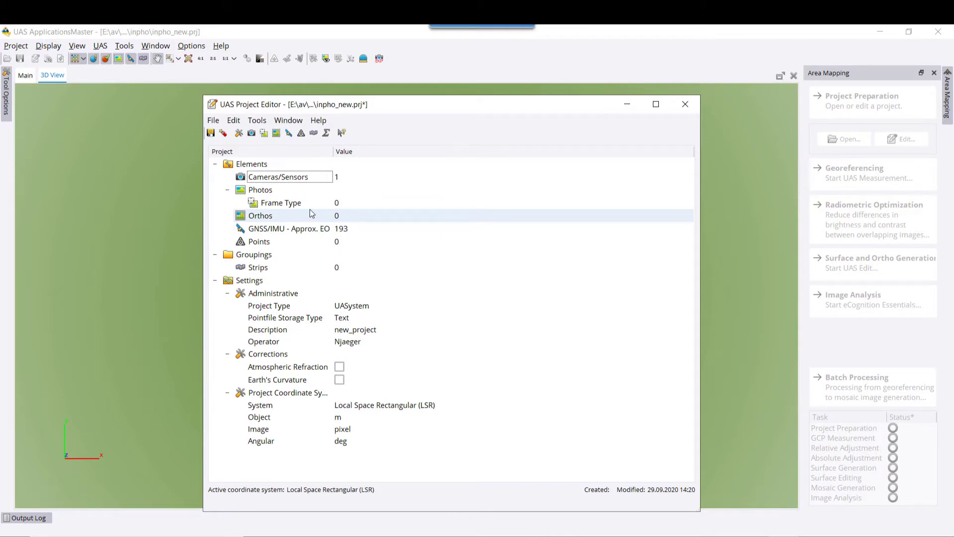
Choose the FLT1 images folder as the source for the frame photo import.
{"action": "double_click", "coordinate": [298, 203]}
{"action": "left_click", "coordinate": [605, 240]}
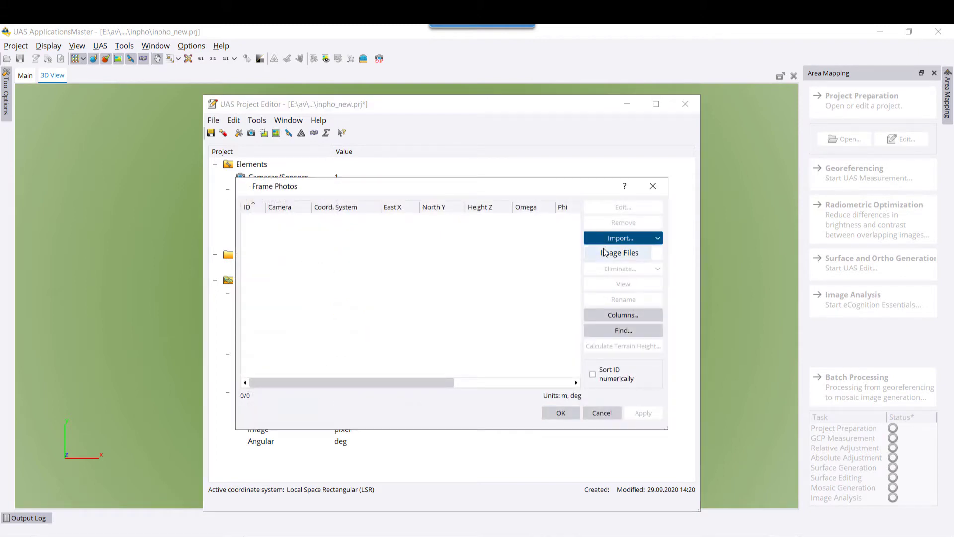
{"action": "left_click", "coordinate": [608, 253]}
{"action": "left_click", "coordinate": [591, 232]}
{"action": "left_click", "coordinate": [589, 260]}
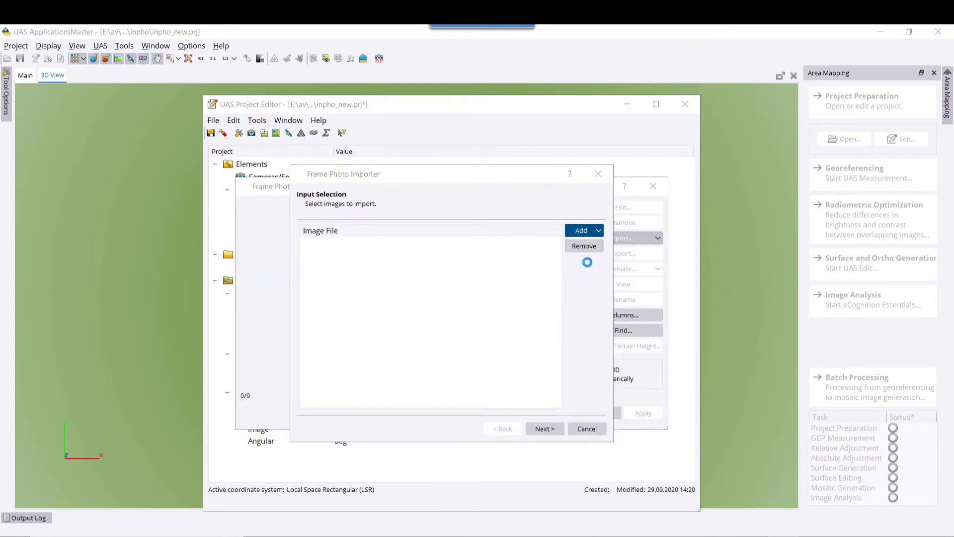
{"action": "left_click", "coordinate": [519, 118]}
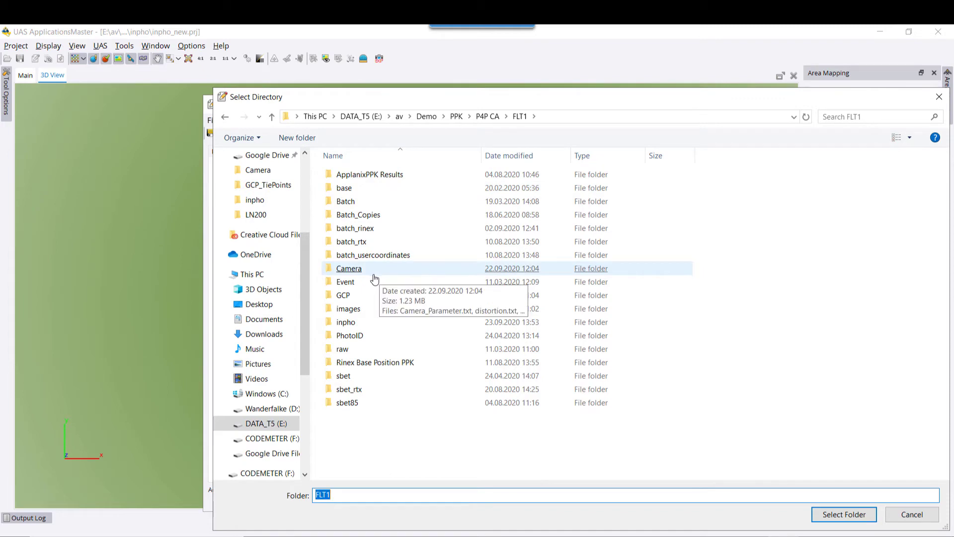
{"action": "double_click", "coordinate": [357, 309]}
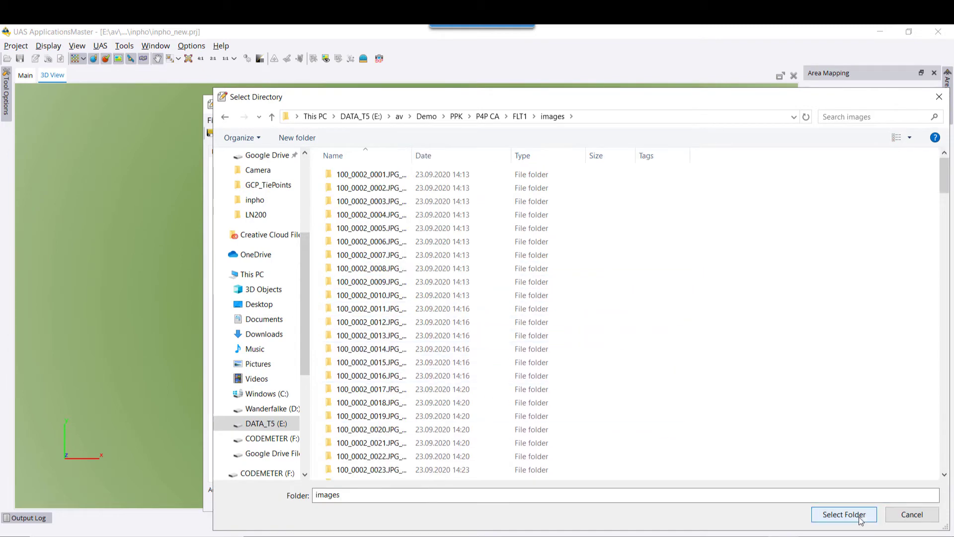
{"action": "left_click", "coordinate": [844, 514]}
Assign the existing DJI camera, finish importing the 193 photos and apply them.
{"action": "left_click", "coordinate": [551, 427]}
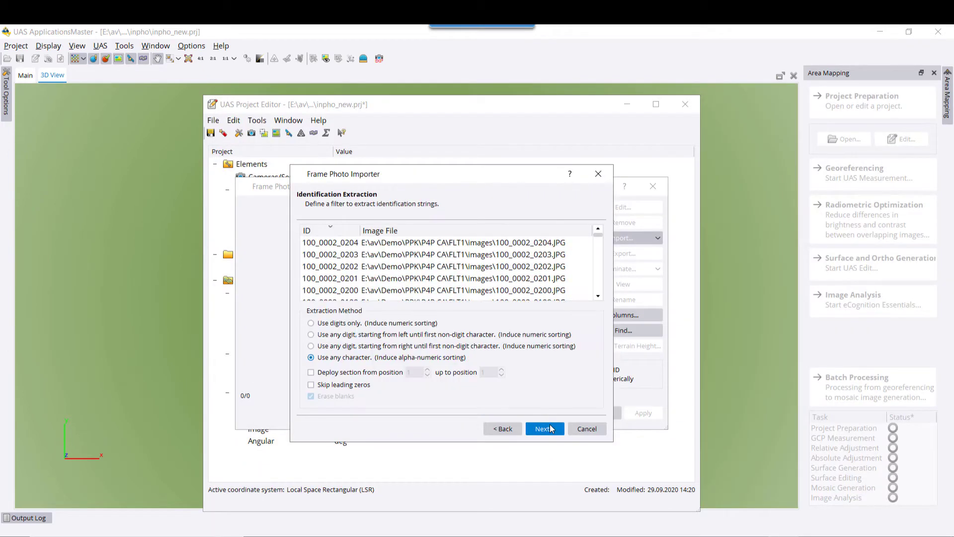
{"action": "left_click", "coordinate": [550, 427]}
{"action": "left_click", "coordinate": [550, 428]}
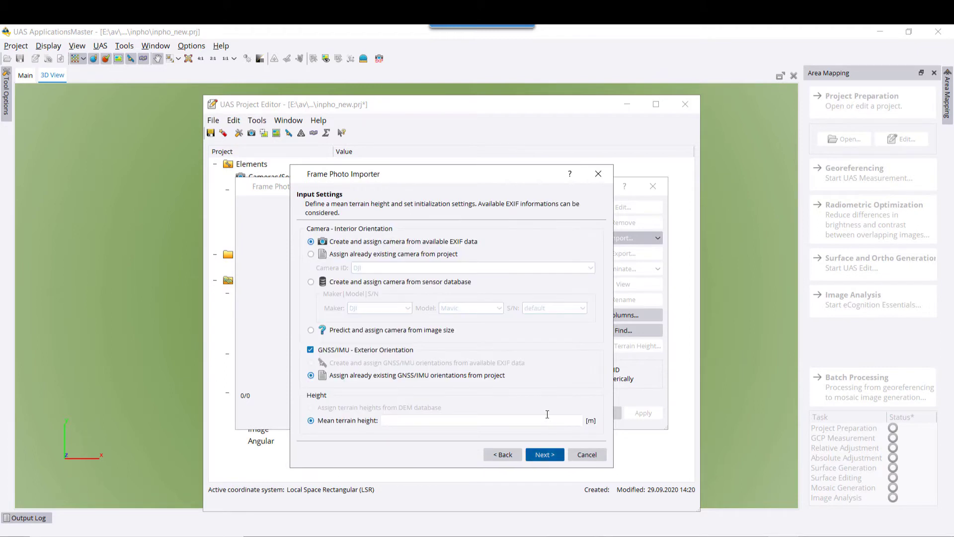
{"action": "left_click", "coordinate": [311, 254]}
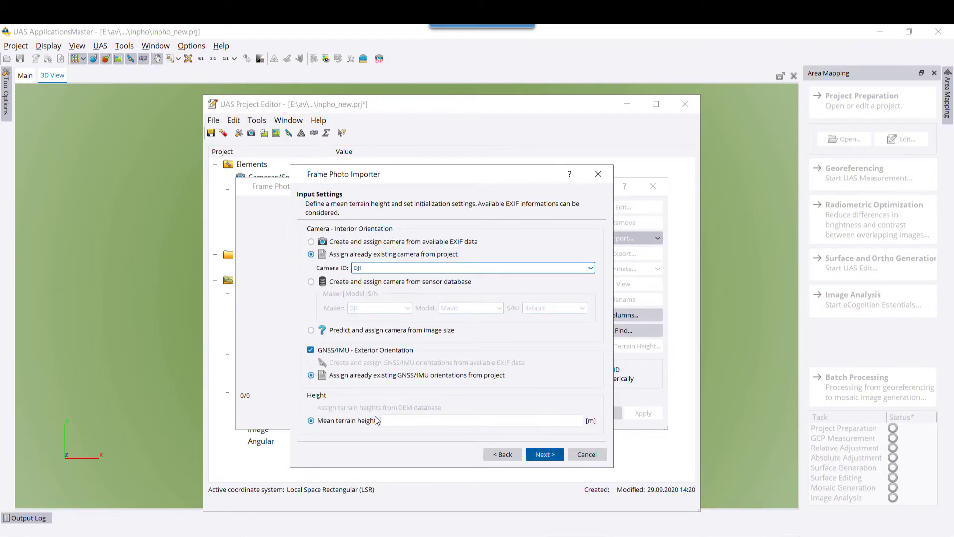
{"action": "left_click", "coordinate": [388, 420]}
{"action": "key", "text": "Tab"}
{"action": "left_click", "coordinate": [545, 455]}
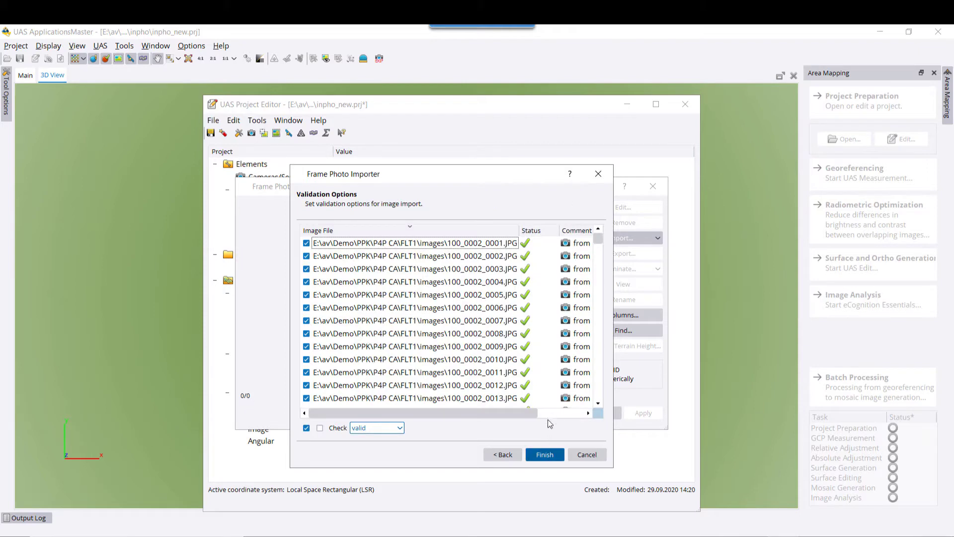
{"action": "left_click", "coordinate": [545, 454]}
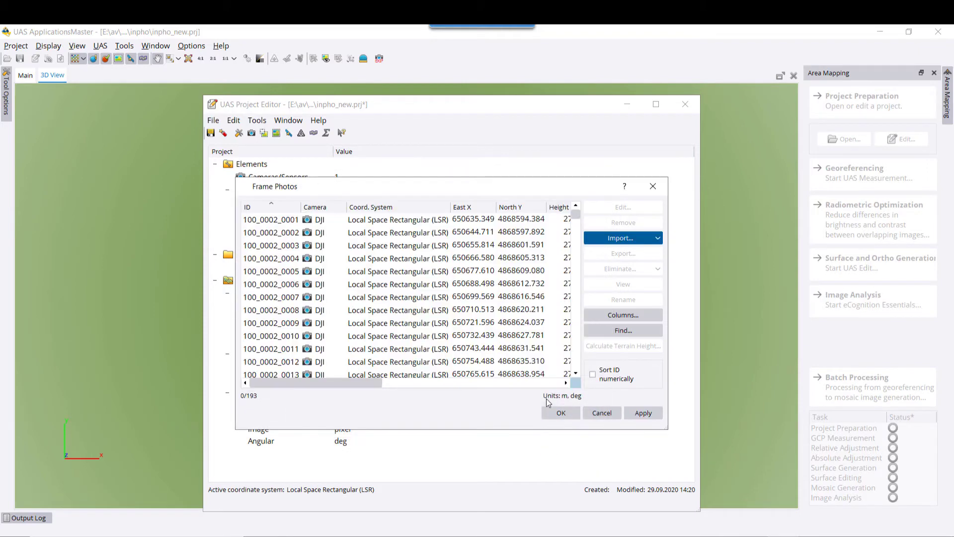
{"action": "left_click", "coordinate": [637, 413]}
{"action": "left_click", "coordinate": [562, 415]}
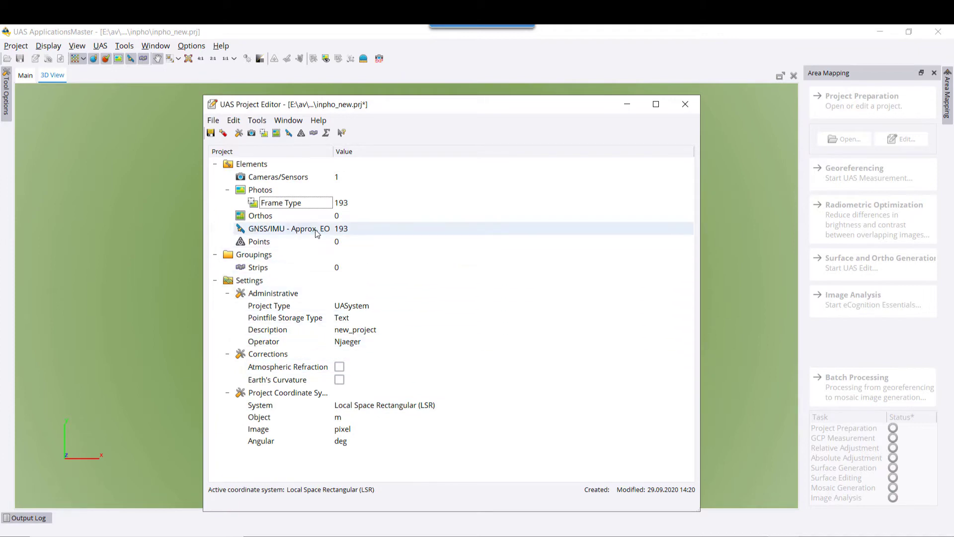
Enter 0.03 m deviations for East X, North Y and Height Z and close the GNSS/IMU dialogs.
{"action": "double_click", "coordinate": [316, 231]}
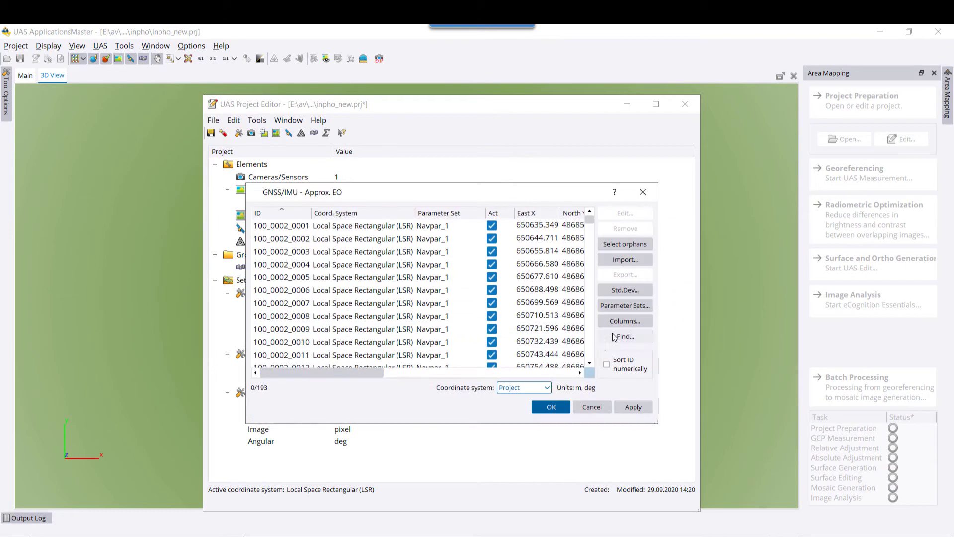
{"action": "left_click", "coordinate": [622, 291]}
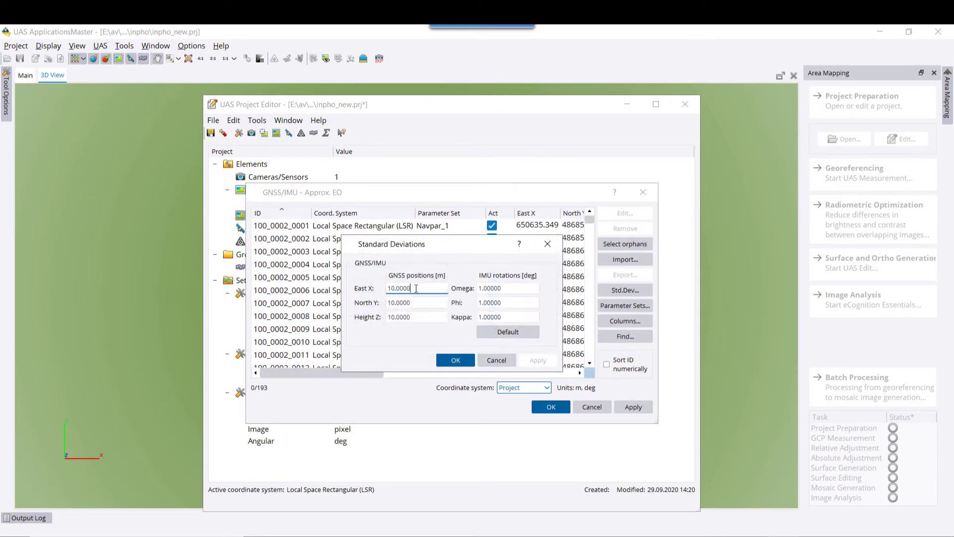
{"action": "key", "text": "Home"}
{"action": "key", "text": "shift+End"}
{"action": "type", "text": "0.0"}
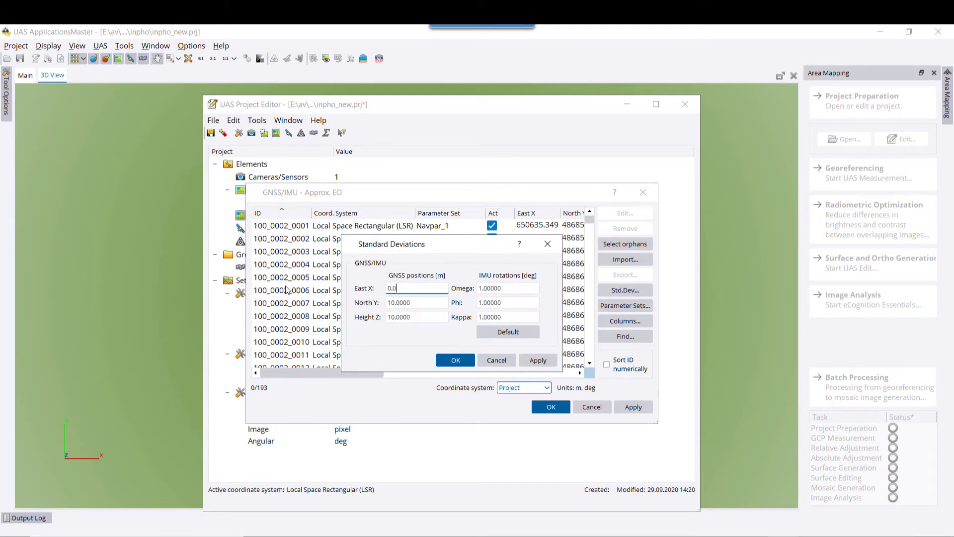
{"action": "key", "text": "Home"}
{"action": "double_click", "coordinate": [422, 303]}
{"action": "type", "text": "0.03"}
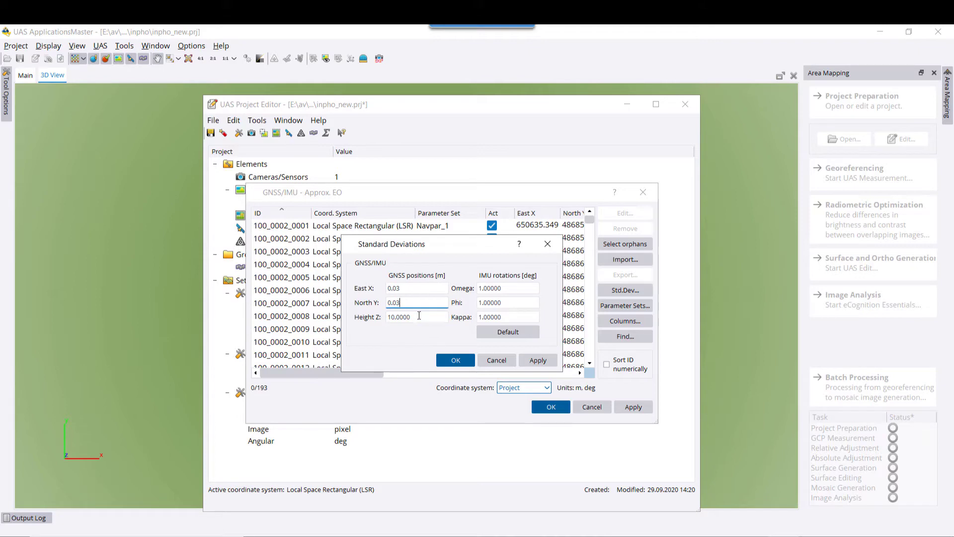
{"action": "double_click", "coordinate": [419, 317]}
{"action": "type", "text": "0.03"}
{"action": "left_click", "coordinate": [537, 359]}
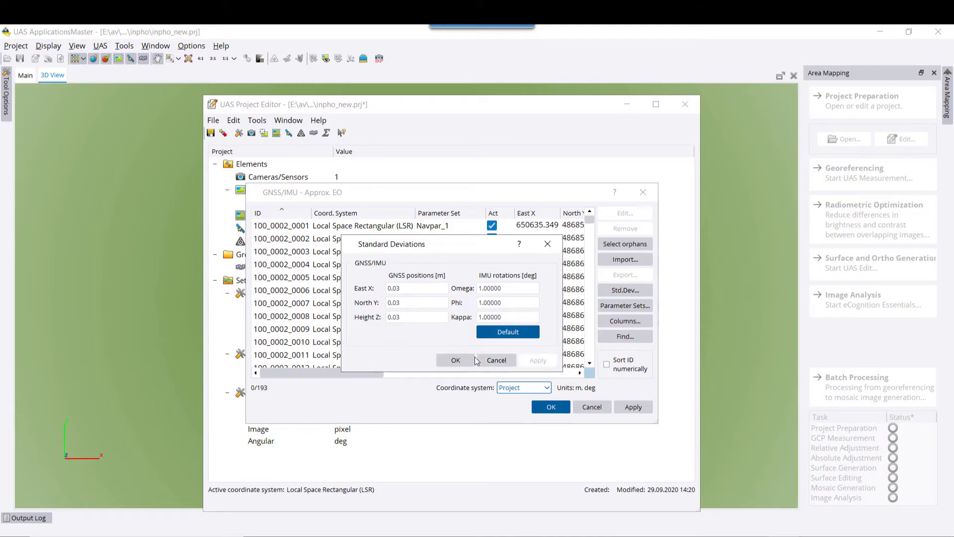
{"action": "left_click", "coordinate": [473, 360]}
{"action": "left_click", "coordinate": [550, 407]}
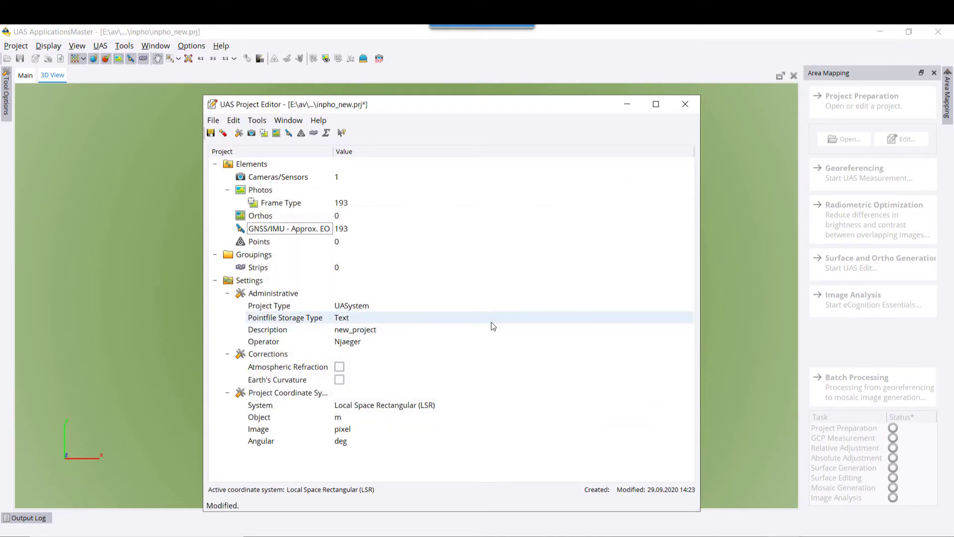
Start a point import from GCP.txt in the FLT1 GCP folder.
{"action": "double_click", "coordinate": [343, 242]}
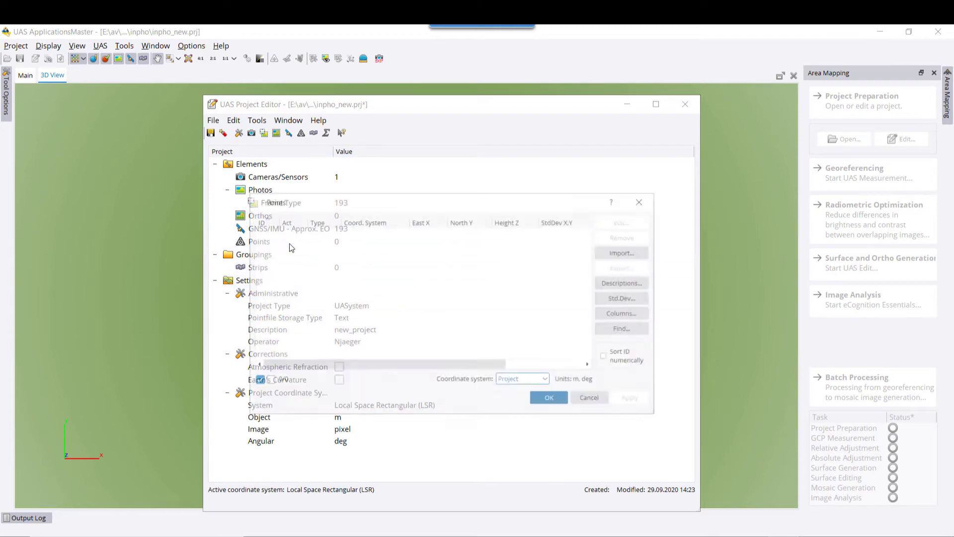
{"action": "left_click", "coordinate": [625, 252]}
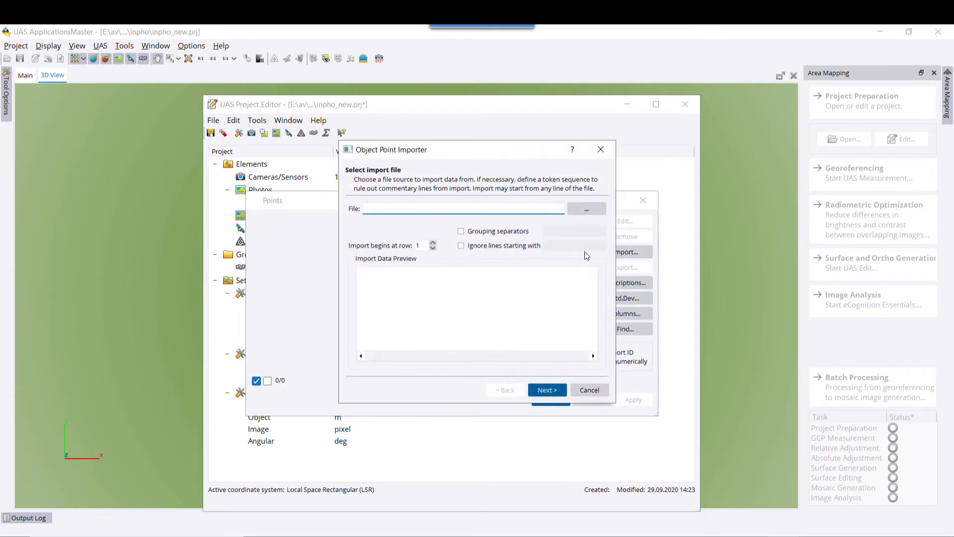
{"action": "left_click", "coordinate": [591, 215]}
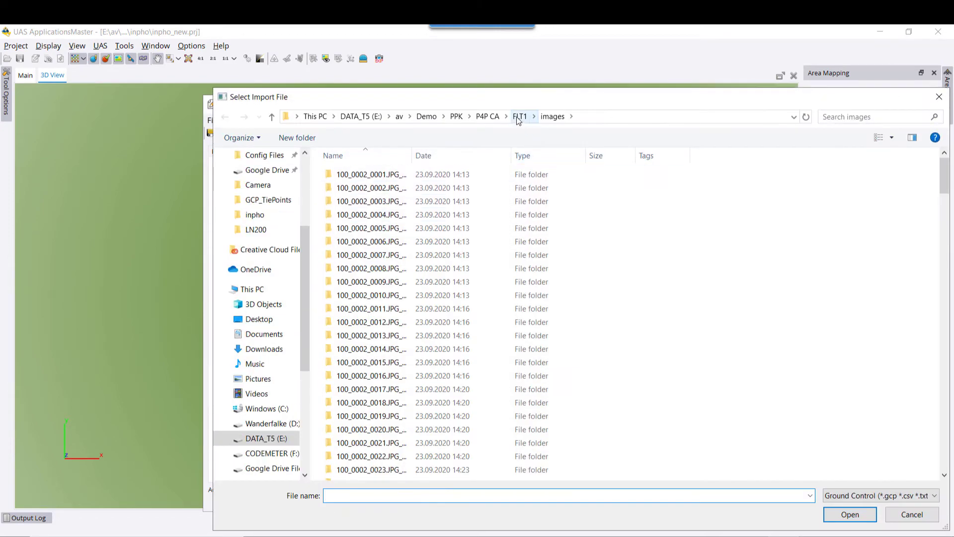
{"action": "left_click", "coordinate": [518, 118]}
{"action": "double_click", "coordinate": [343, 295]}
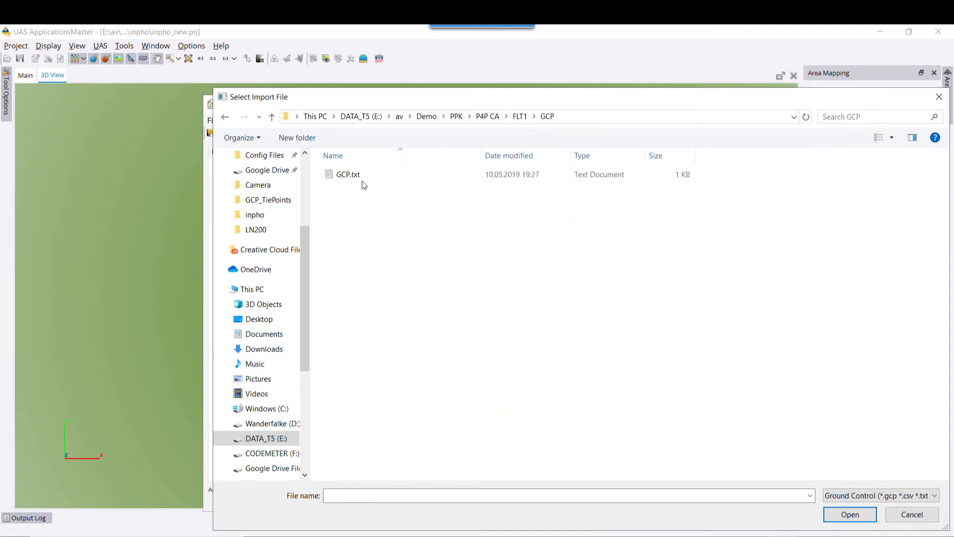
{"action": "double_click", "coordinate": [362, 177]}
{"action": "left_click", "coordinate": [547, 389]}
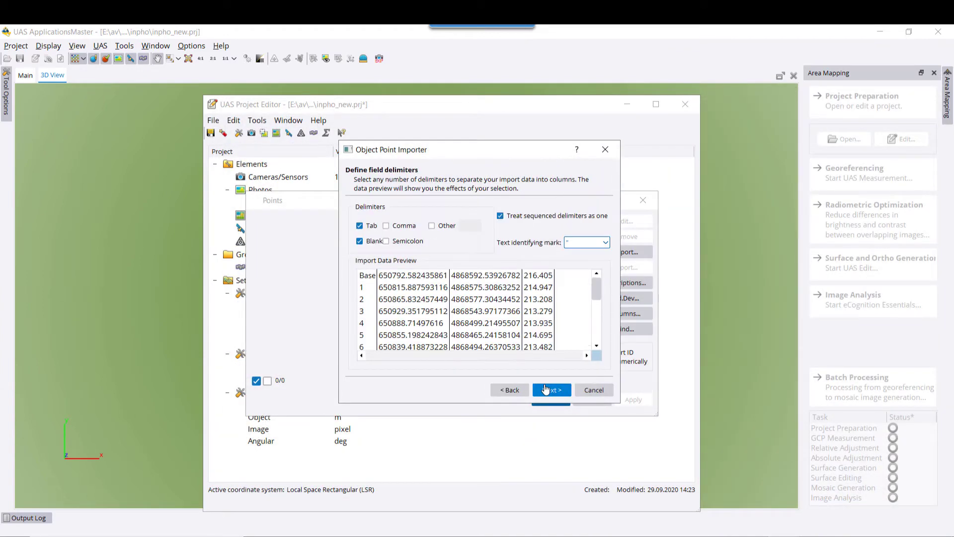
{"action": "left_click", "coordinate": [551, 392]}
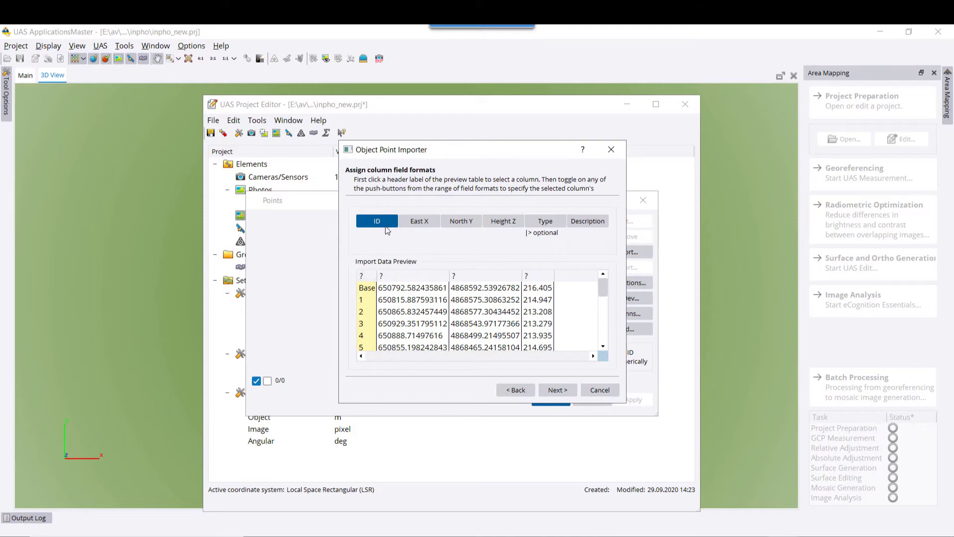
Map columns to ID, East X, North Y and Height Z and import the 17 control points.
{"action": "left_click", "coordinate": [415, 280]}
{"action": "left_click", "coordinate": [419, 221]}
{"action": "left_click", "coordinate": [469, 277]}
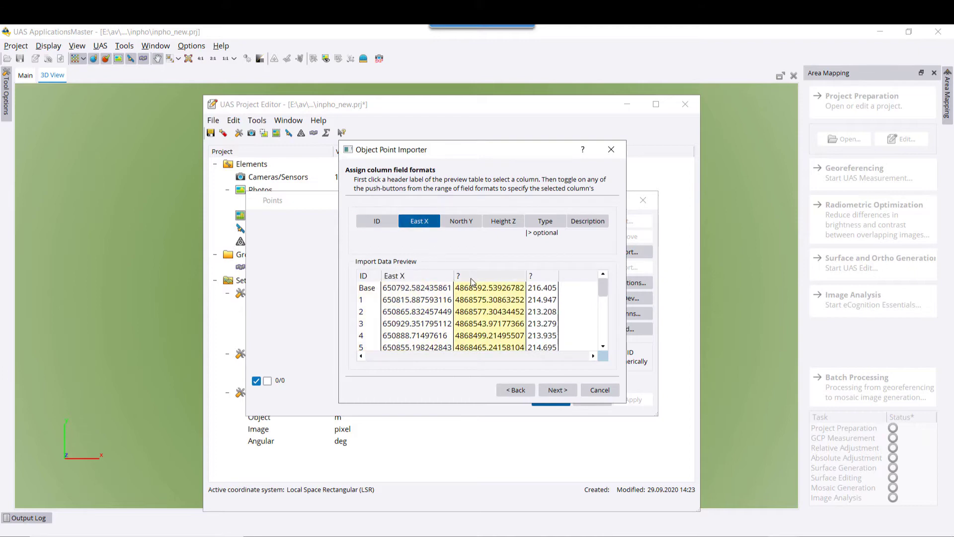
{"action": "left_click", "coordinate": [463, 222]}
{"action": "left_click", "coordinate": [543, 277]}
{"action": "left_click", "coordinate": [502, 221]}
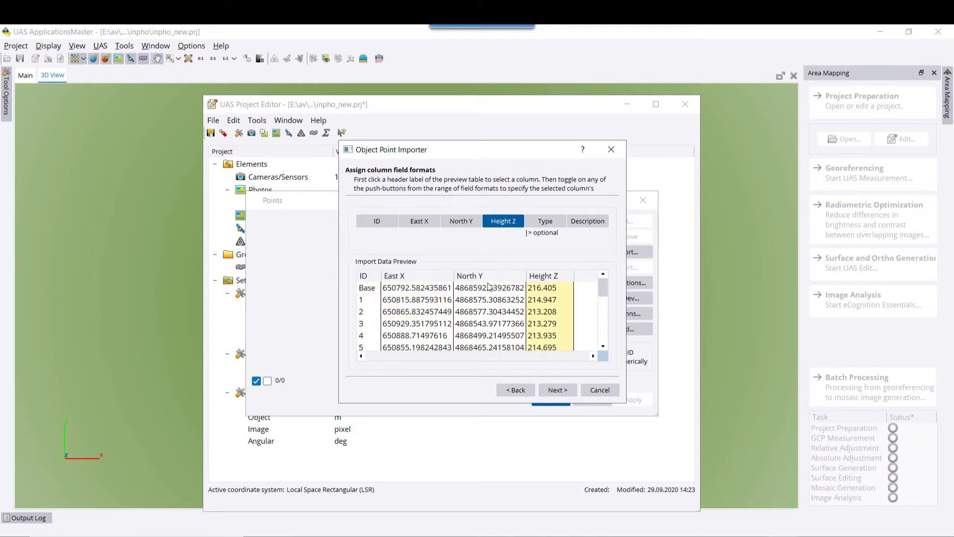
{"action": "left_click", "coordinate": [558, 391]}
{"action": "left_click", "coordinate": [563, 391]}
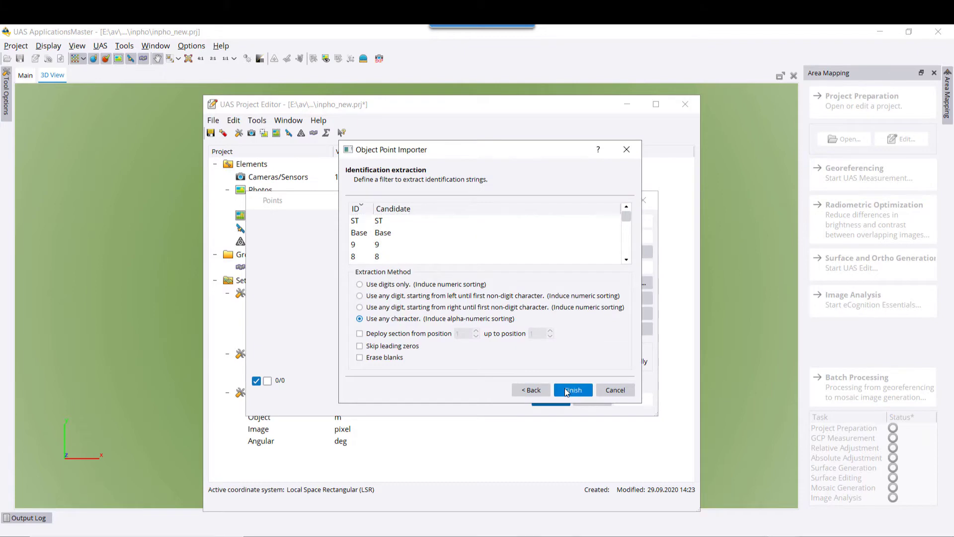
{"action": "left_click", "coordinate": [571, 390]}
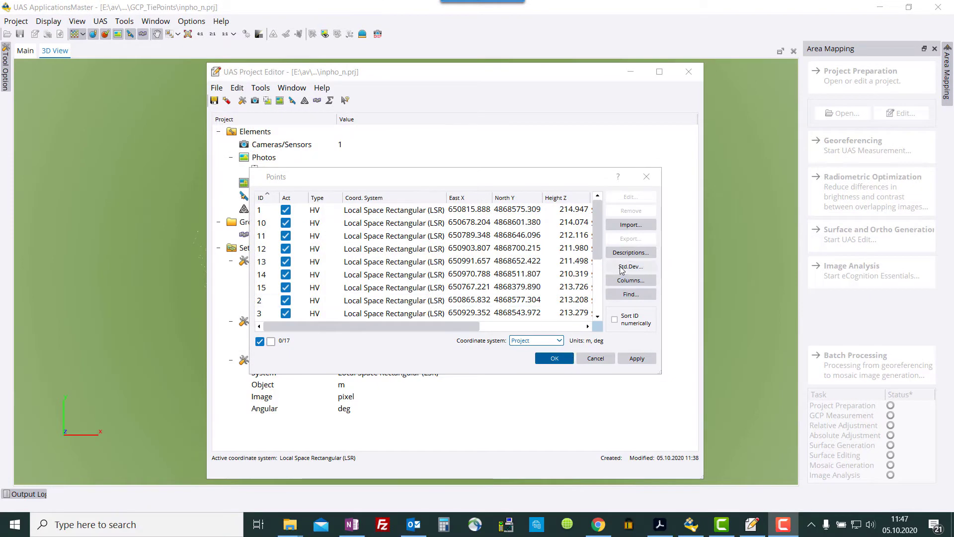
Set manual and automatic image point deviations to 0.002 mm and height deviation to 0.02 m.
{"action": "left_click", "coordinate": [622, 268]}
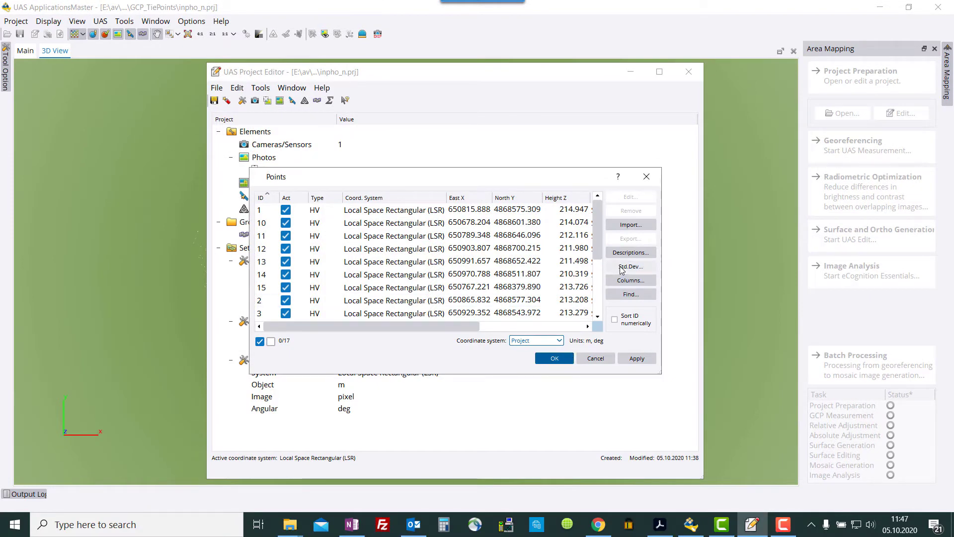
{"action": "left_click", "coordinate": [428, 219]}
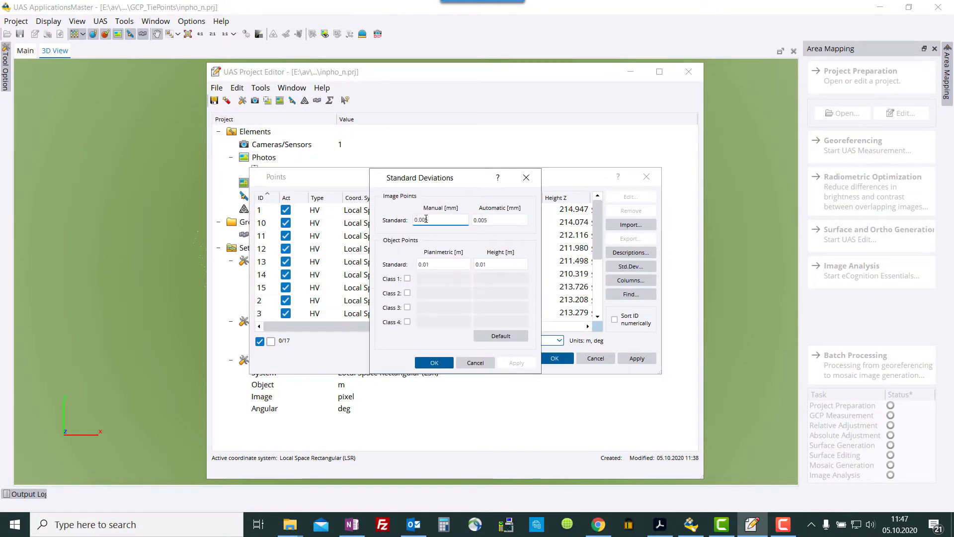
{"action": "key", "text": "BackSpace"}
{"action": "type", "text": "2"}
{"action": "left_click", "coordinate": [486, 219]}
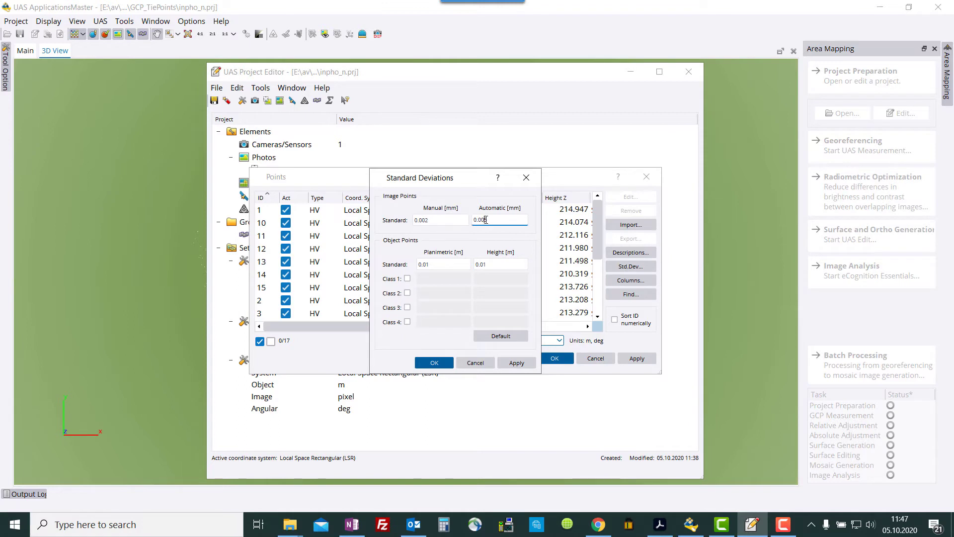
{"action": "key", "text": "BackSpace"}
{"action": "type", "text": "2"}
{"action": "left_click", "coordinate": [441, 263]}
{"action": "left_click", "coordinate": [484, 264]}
{"action": "key", "text": "BackSpace"}
{"action": "type", "text": "2"}
{"action": "left_click", "coordinate": [515, 362]}
{"action": "left_click", "coordinate": [436, 363]}
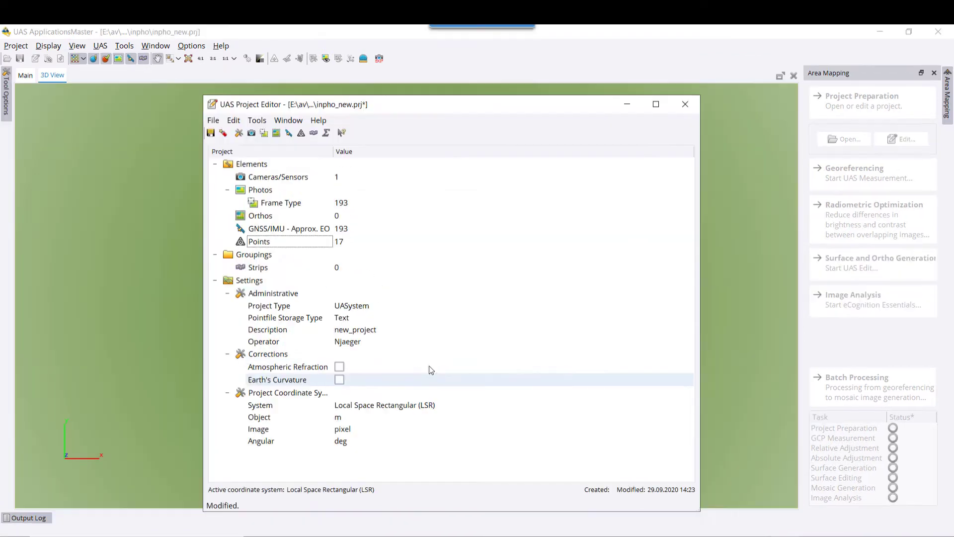
Run the Strips generation wizard on the photo IDs and accept the 6 resulting strips.
{"action": "double_click", "coordinate": [319, 249]}
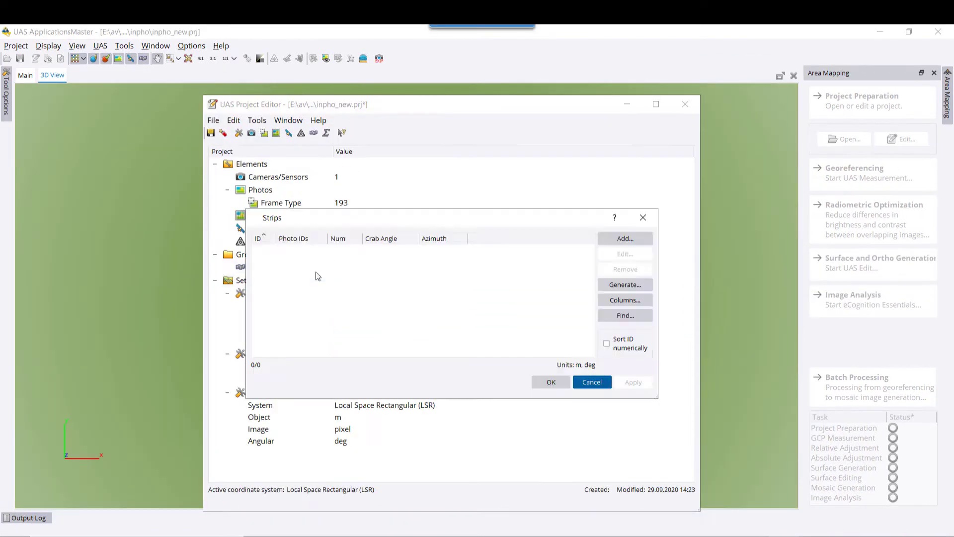
{"action": "left_click", "coordinate": [623, 286]}
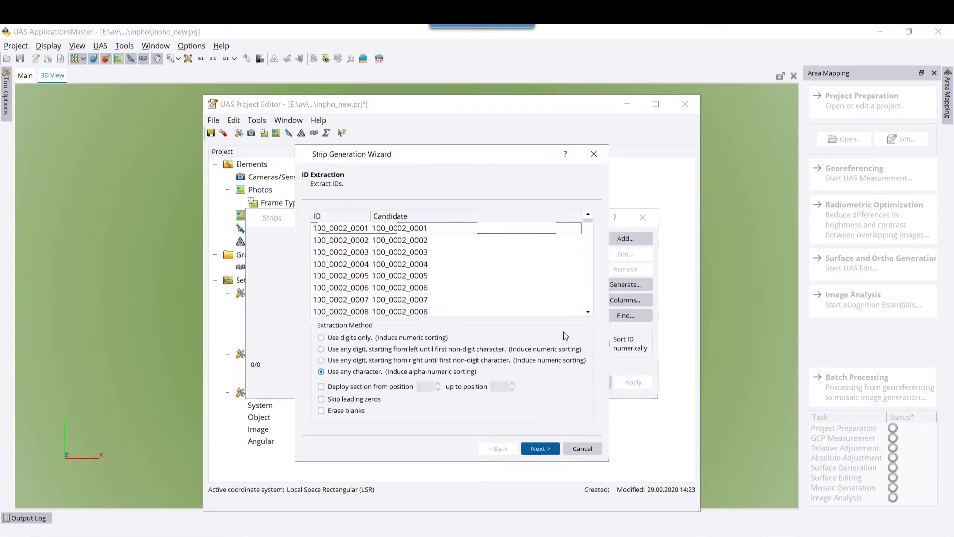
{"action": "left_click", "coordinate": [545, 449]}
{"action": "left_click", "coordinate": [546, 448]}
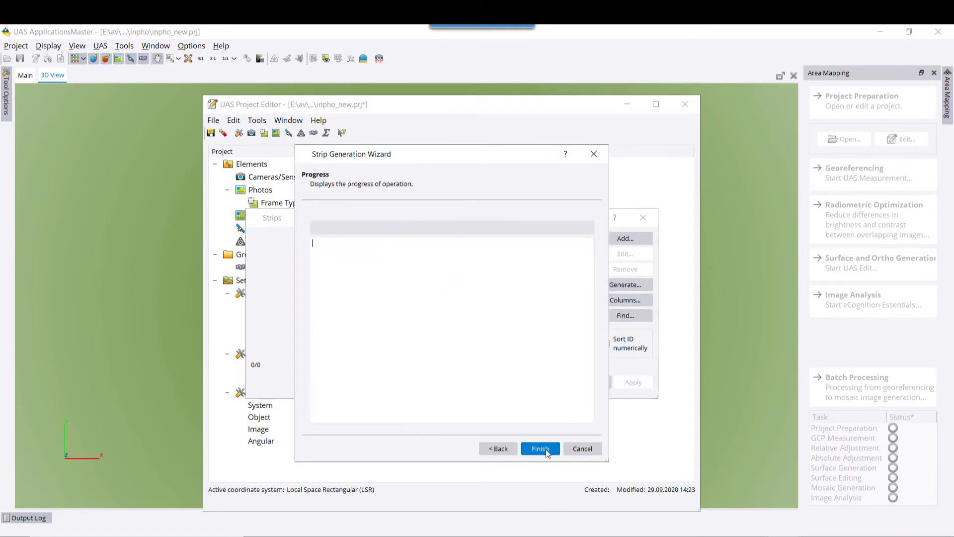
{"action": "left_click", "coordinate": [546, 448]}
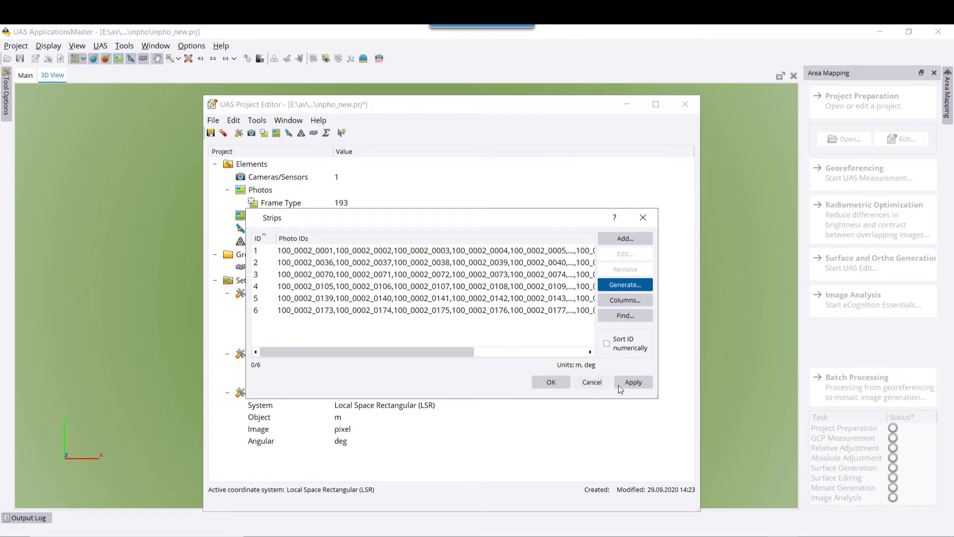
{"action": "left_click", "coordinate": [541, 382]}
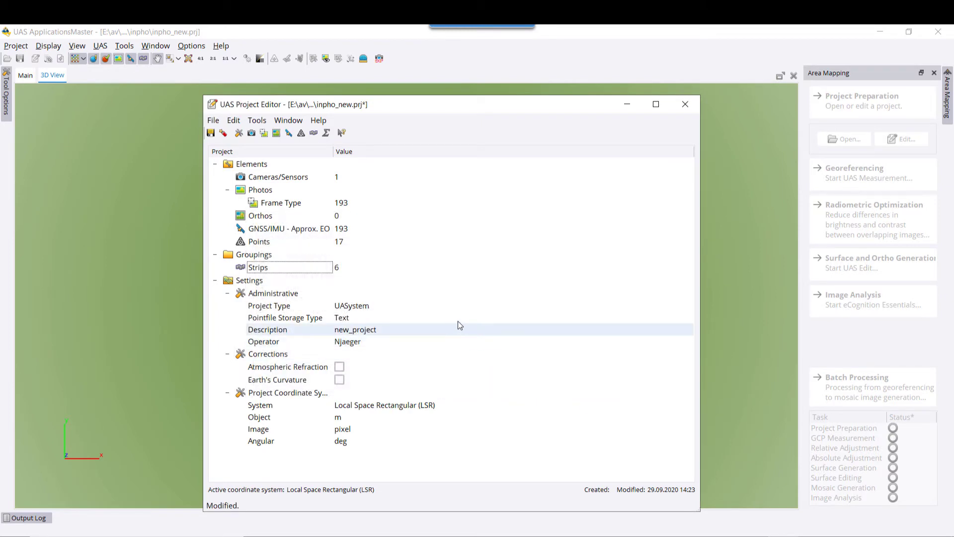
{"action": "double_click", "coordinate": [319, 203]}
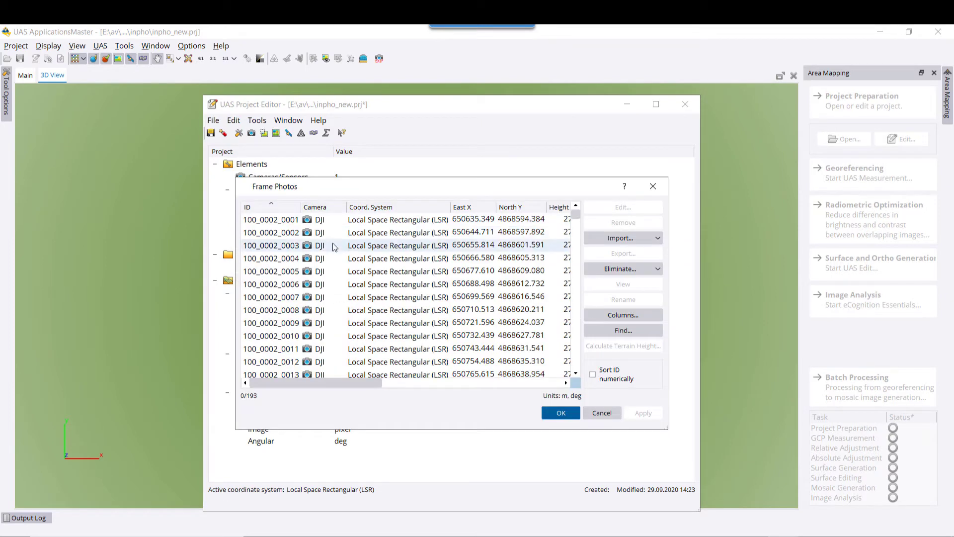
Select all 193 frame photos and initialize their orientations with EO from GNSS/Strip.
{"action": "left_click", "coordinate": [293, 225]}
{"action": "left_click_drag", "start_coordinate": [576, 216], "coordinate": [568, 374]}
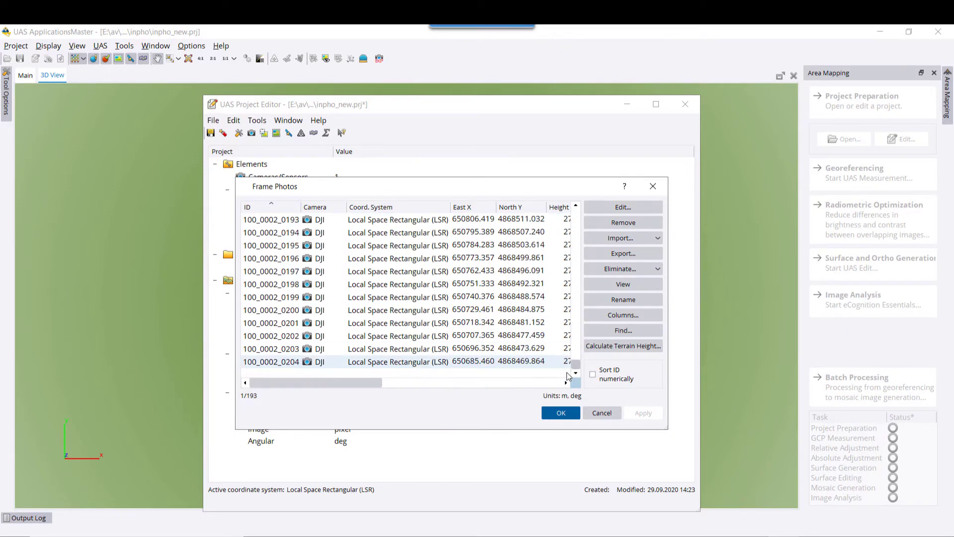
{"action": "left_click", "coordinate": [623, 207]}
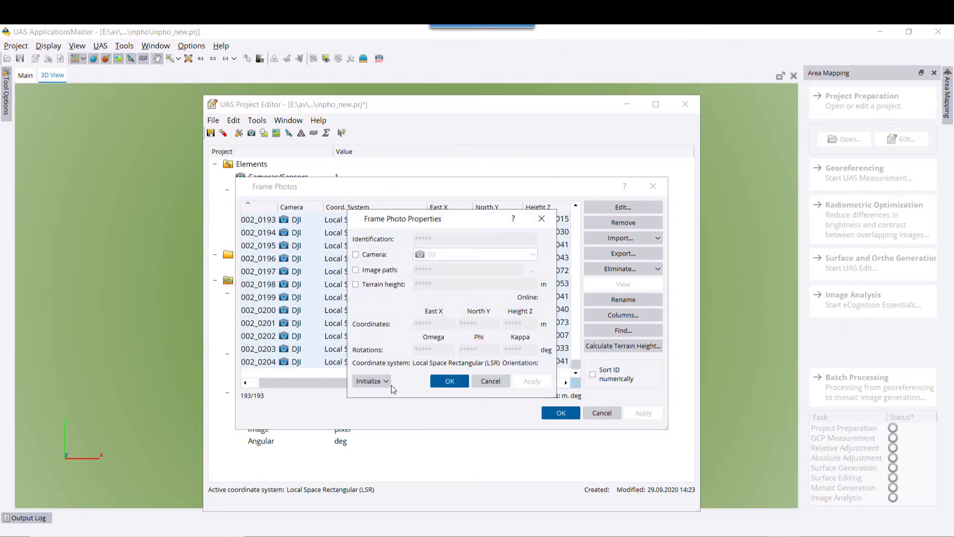
{"action": "left_click", "coordinate": [389, 383]}
{"action": "left_click", "coordinate": [392, 410]}
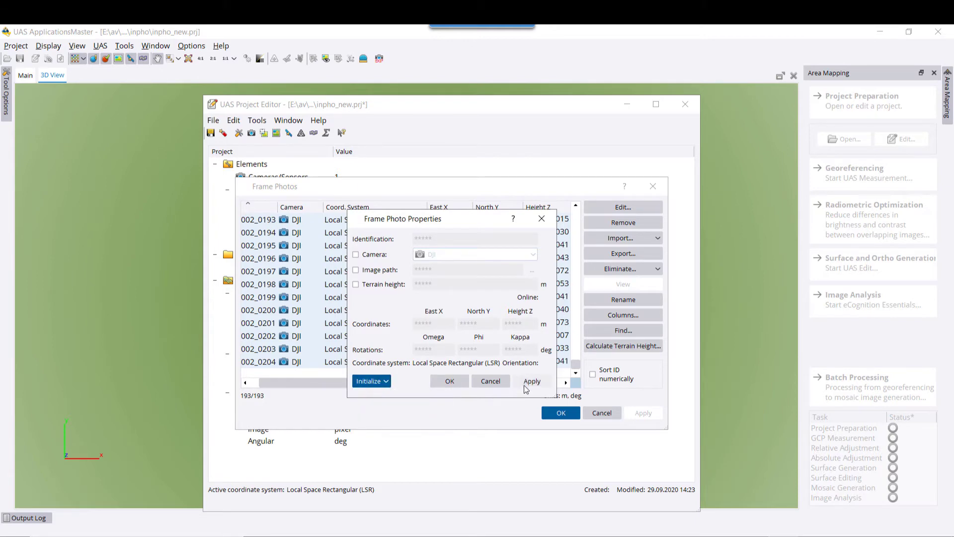
{"action": "left_click", "coordinate": [529, 383]}
{"action": "left_click", "coordinate": [452, 380]}
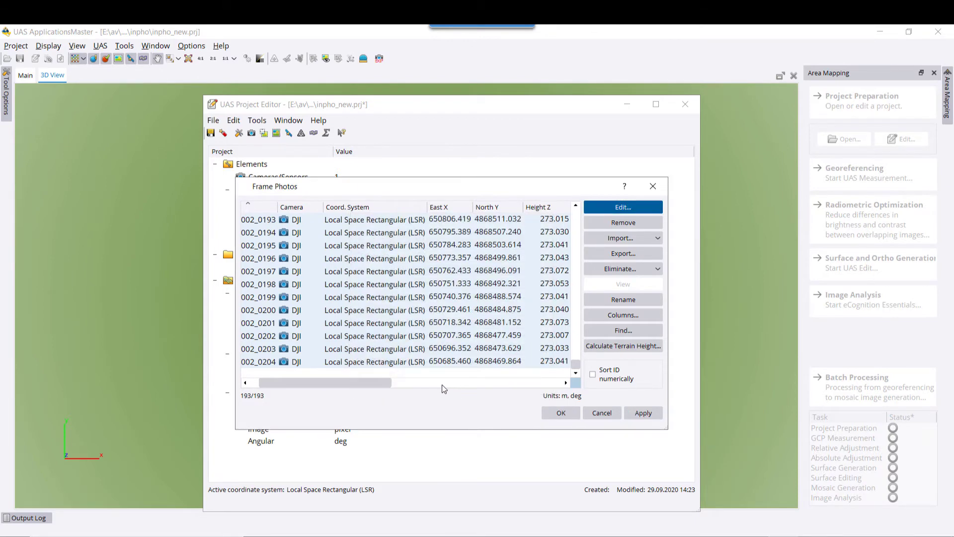
{"action": "left_click_drag", "start_coordinate": [384, 380], "coordinate": [451, 381]}
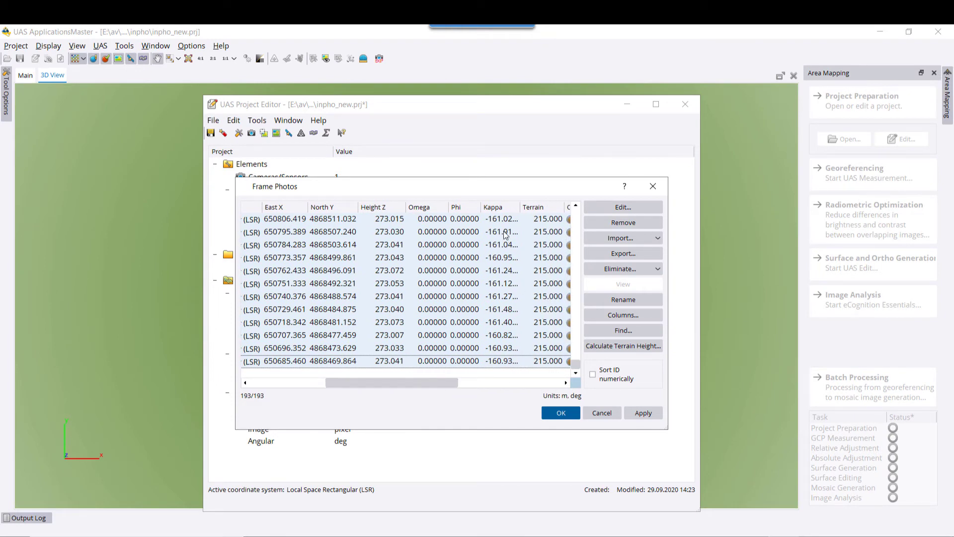
{"action": "left_click", "coordinate": [562, 414]}
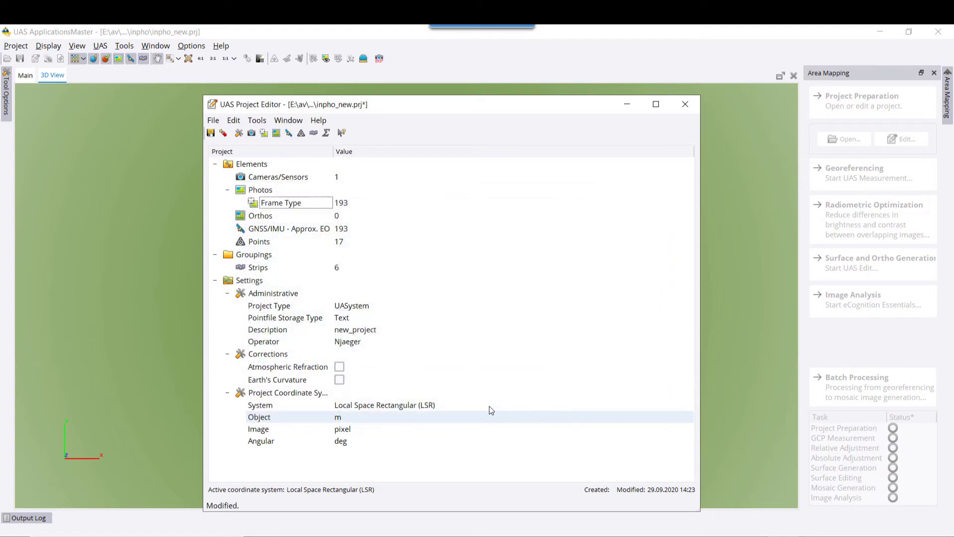
Enable Earth's curvature and atmospheric refraction corrections in Basics, then save the project.
{"action": "double_click", "coordinate": [334, 369]}
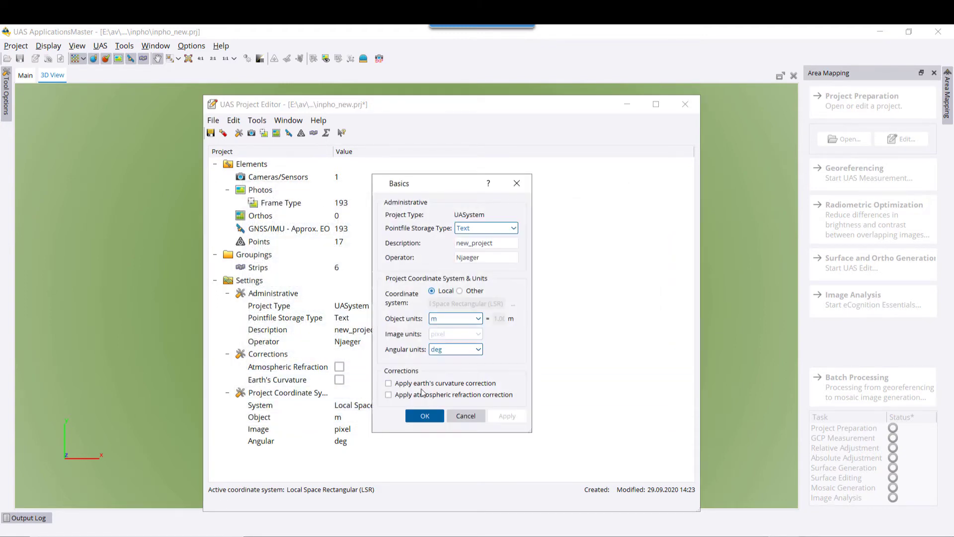
{"action": "left_click", "coordinate": [416, 384]}
{"action": "left_click", "coordinate": [507, 415]}
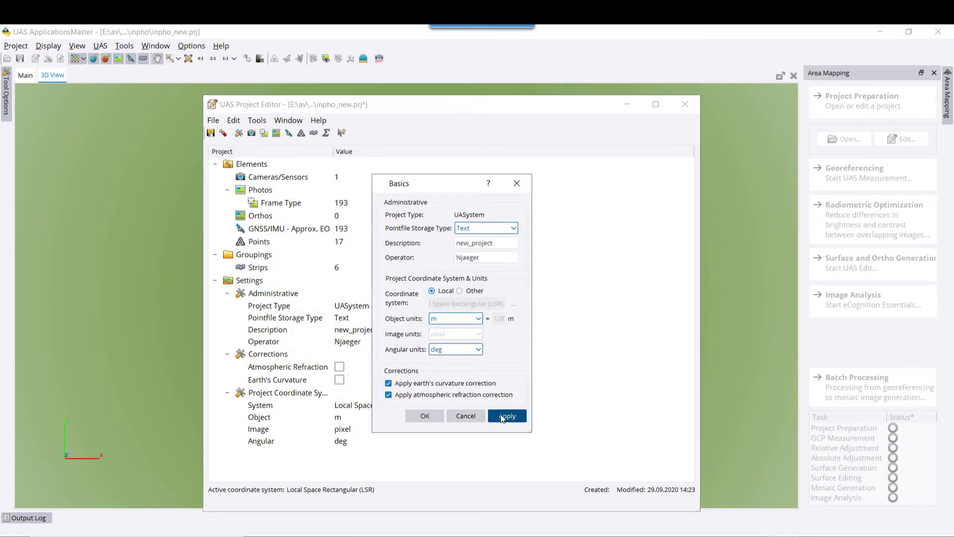
{"action": "left_click", "coordinate": [546, 347]}
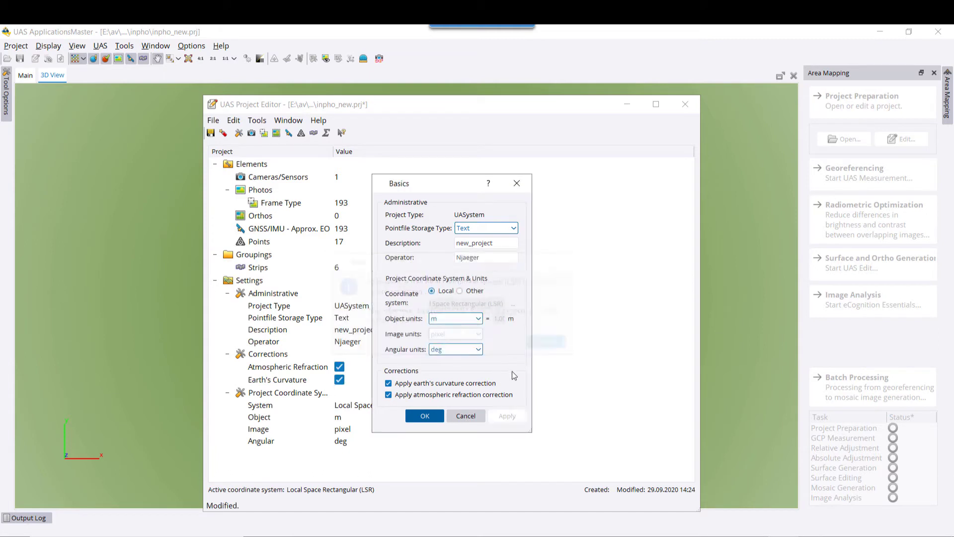
{"action": "left_click", "coordinate": [428, 416]}
{"action": "left_click", "coordinate": [211, 134]}
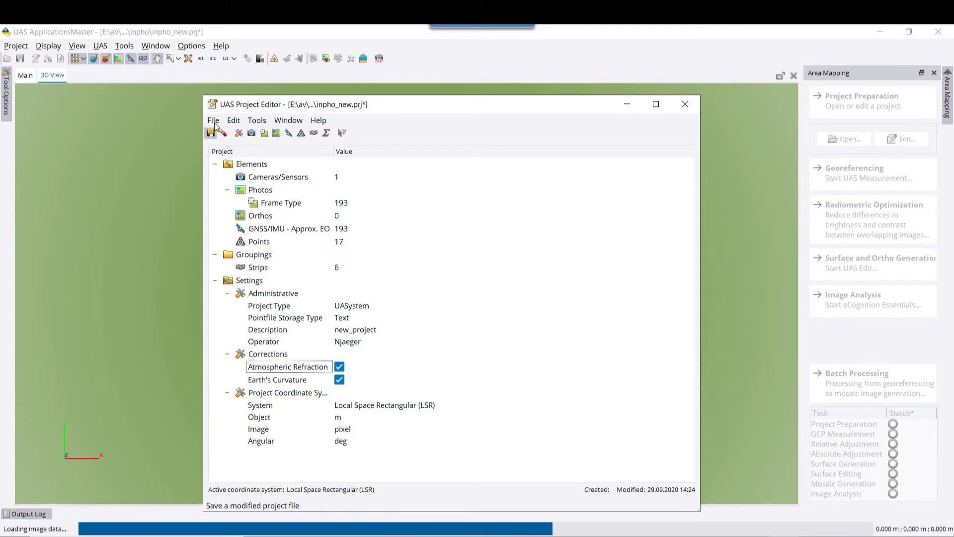
Exit the Project Editor, orbit the 3D flight strips, and start UAS Measurement for georeferencing.
{"action": "left_click", "coordinate": [215, 123]}
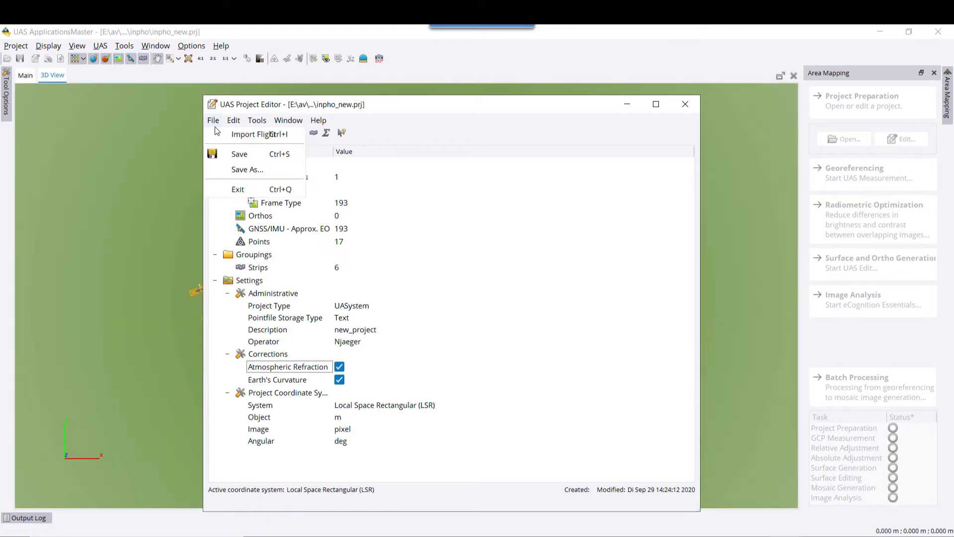
{"action": "left_click", "coordinate": [230, 189]}
{"action": "left_click_drag", "start_coordinate": [366, 322], "coordinate": [350, 252]}
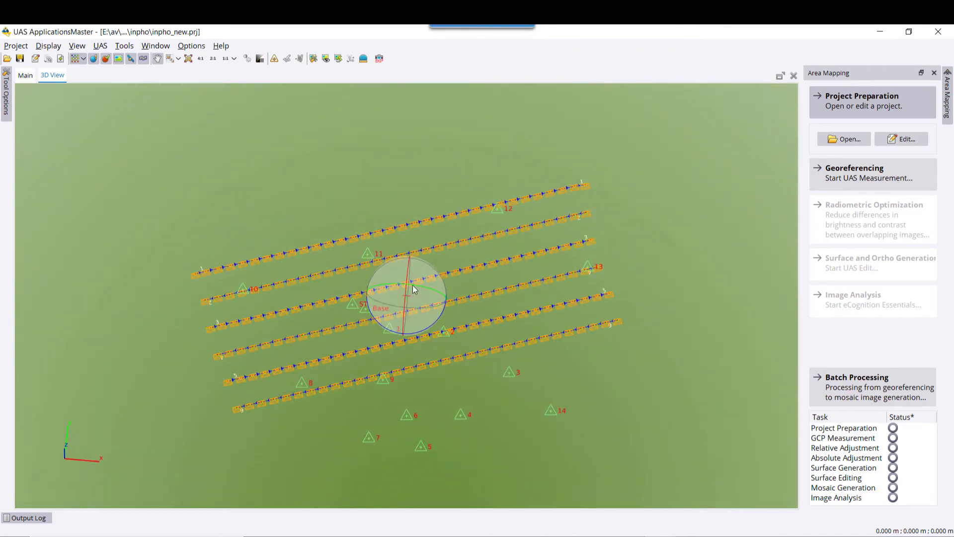
{"action": "left_click_drag", "start_coordinate": [414, 289], "coordinate": [418, 308]}
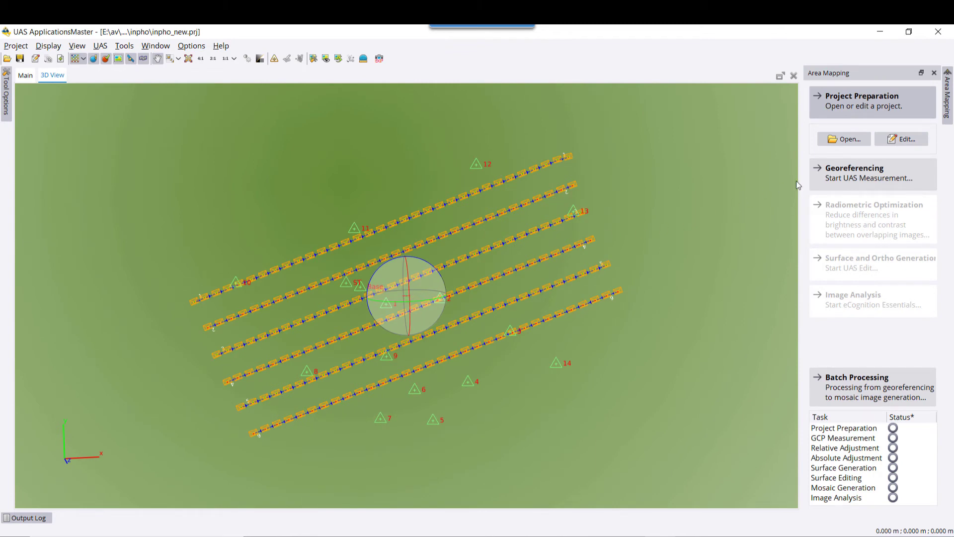
{"action": "left_click", "coordinate": [840, 174]}
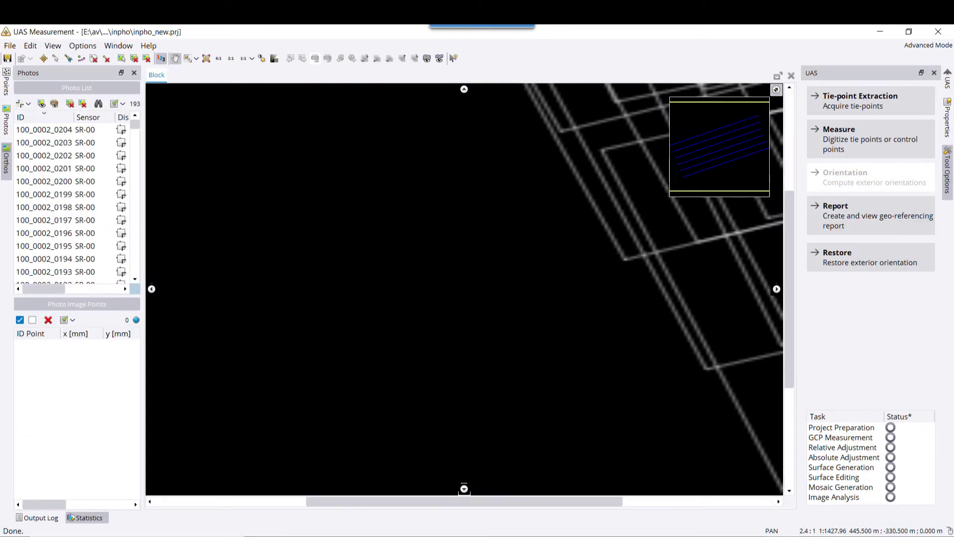
Run tie-point extraction at Medium level with Weak initial orientation and GNSS, confirming the strategy prompt.
{"action": "left_click", "coordinate": [853, 98]}
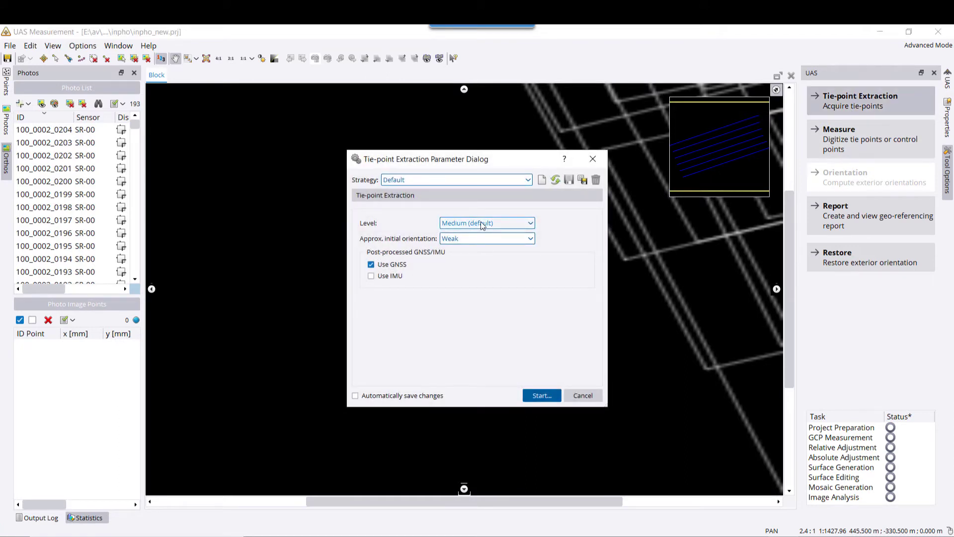
{"action": "left_click", "coordinate": [458, 240]}
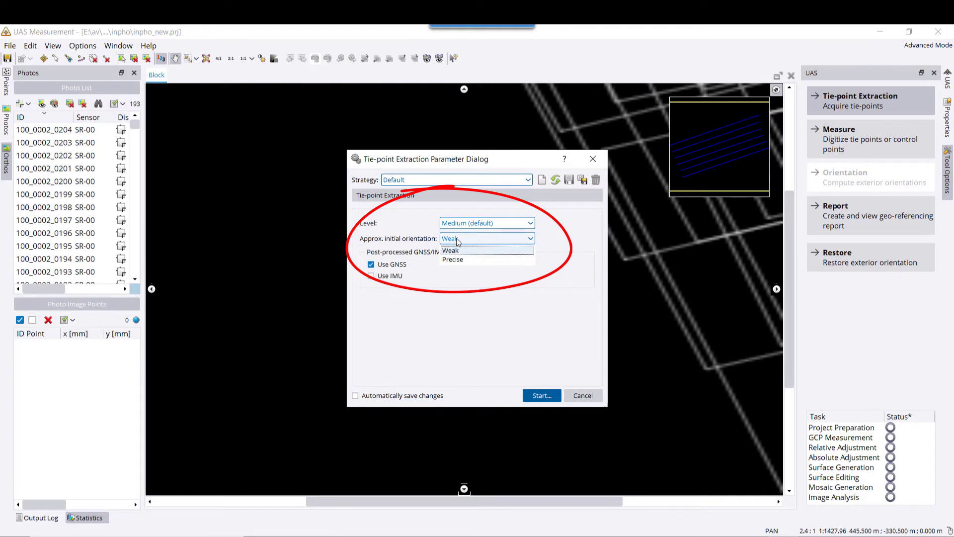
{"action": "left_click", "coordinate": [451, 250]}
{"action": "left_click", "coordinate": [460, 223]}
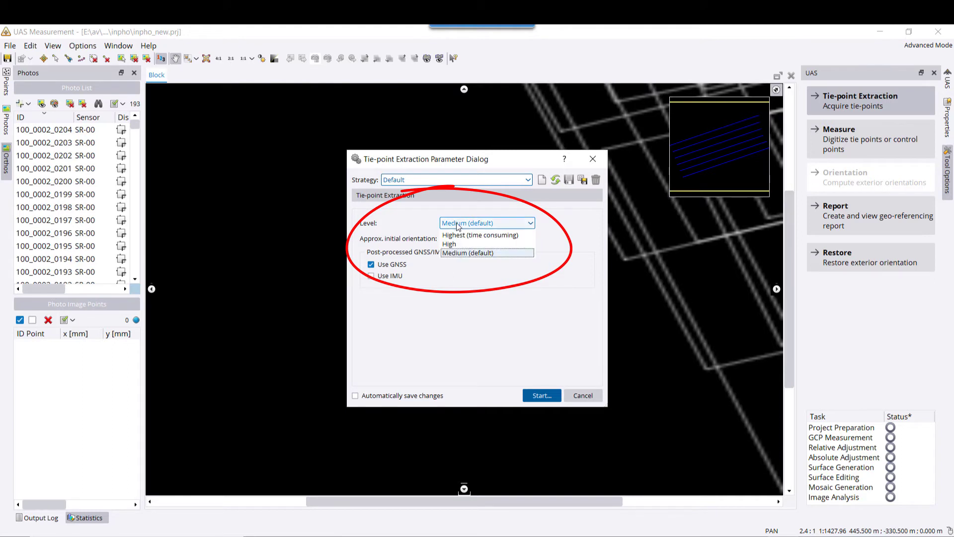
{"action": "left_click", "coordinate": [454, 253]}
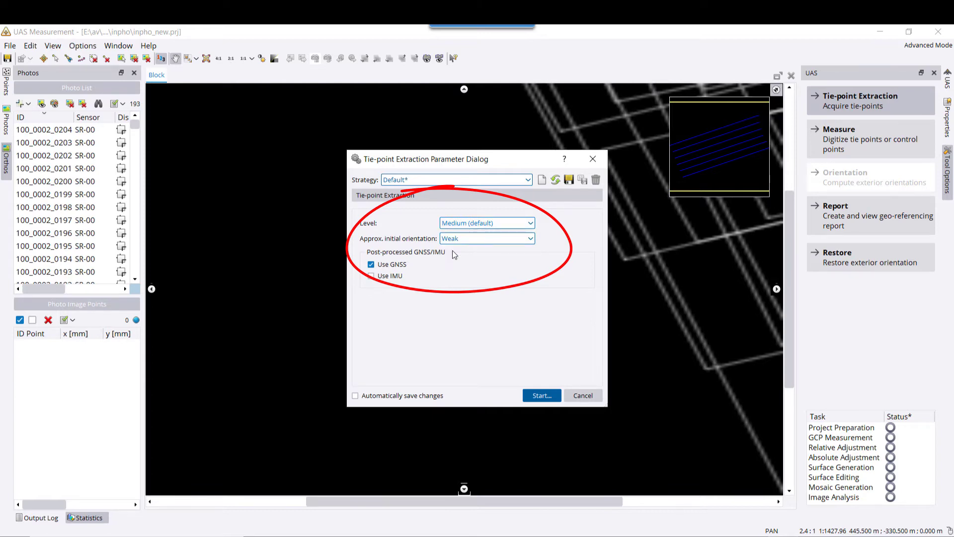
{"action": "left_click", "coordinate": [545, 396]}
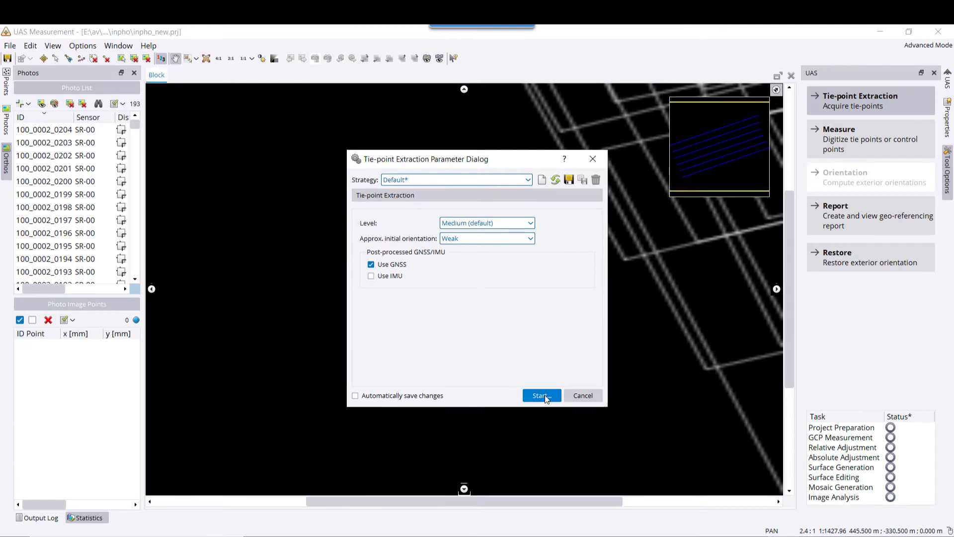
{"action": "left_click", "coordinate": [480, 324]}
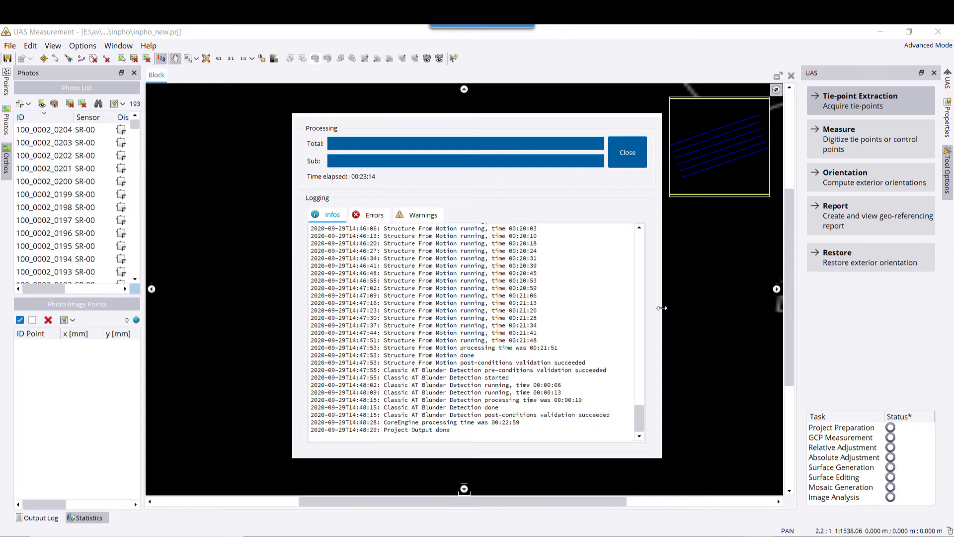
Close the finished processing log and reopen UAS Measurement showing the 5600 extracted points.
{"action": "left_click", "coordinate": [625, 154]}
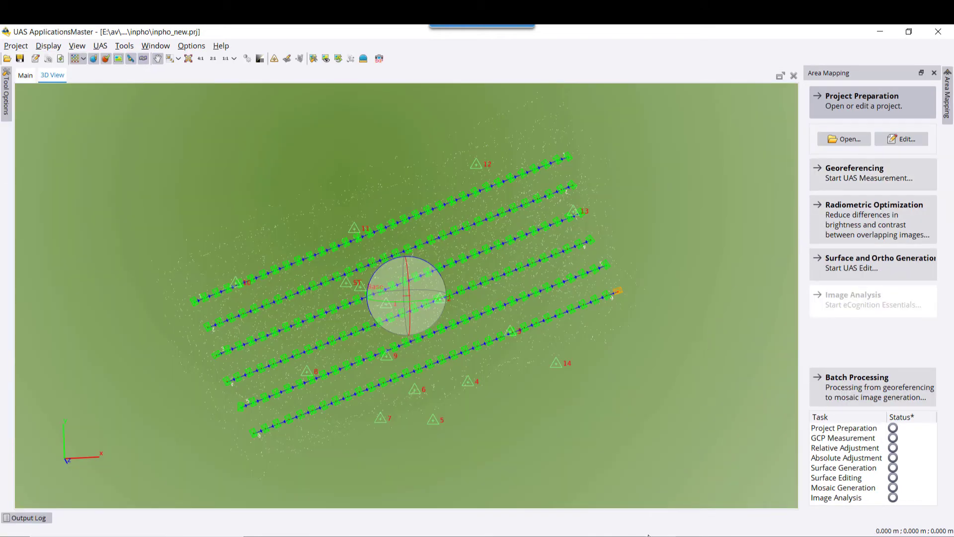
{"action": "left_click", "coordinate": [867, 177]}
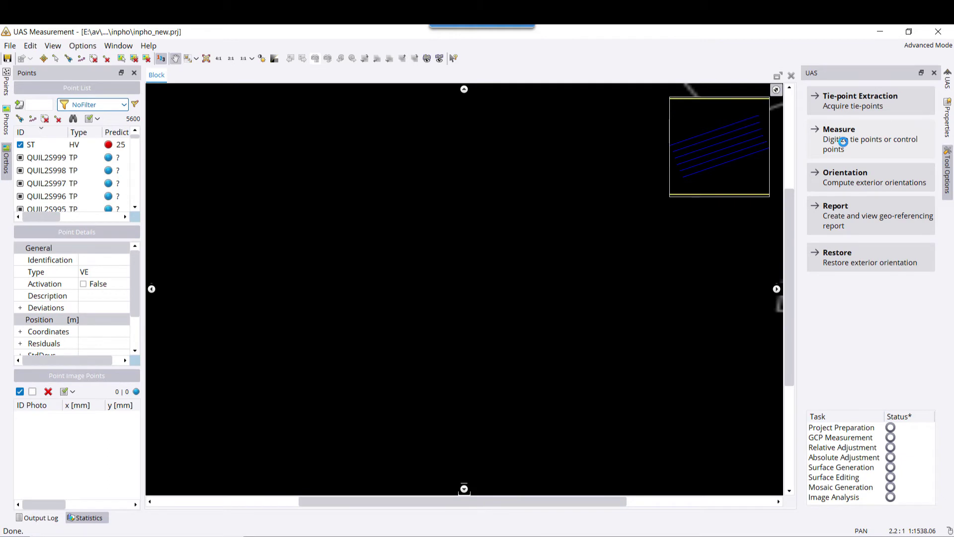
Switch to ground control point measuring, filter the list to control points, select point 7, and zoom in.
{"action": "left_click", "coordinate": [844, 141]}
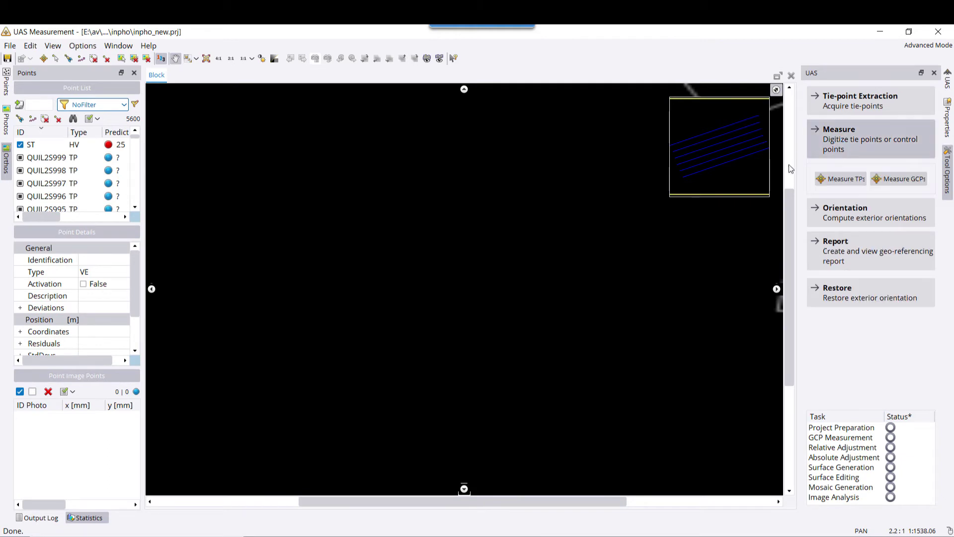
{"action": "left_click", "coordinate": [895, 180]}
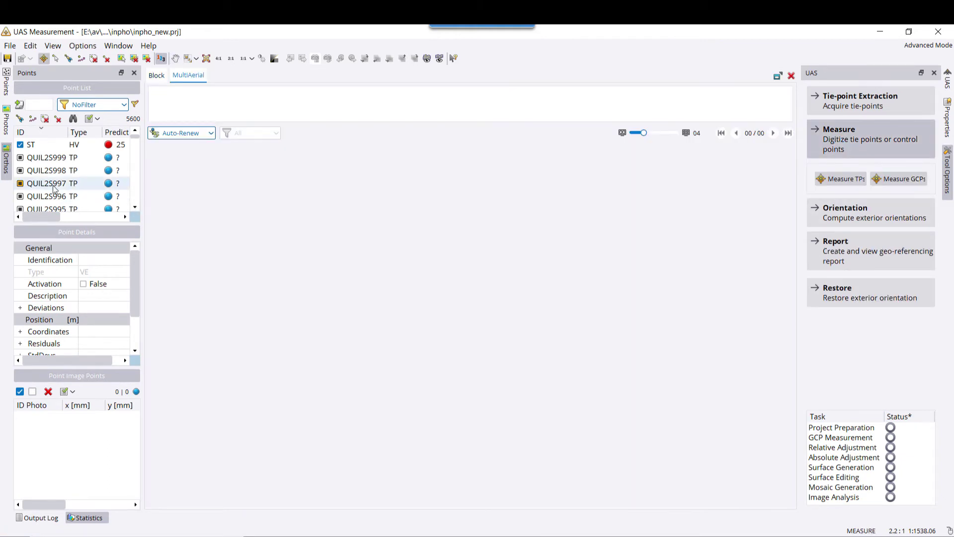
{"action": "left_click", "coordinate": [78, 106]}
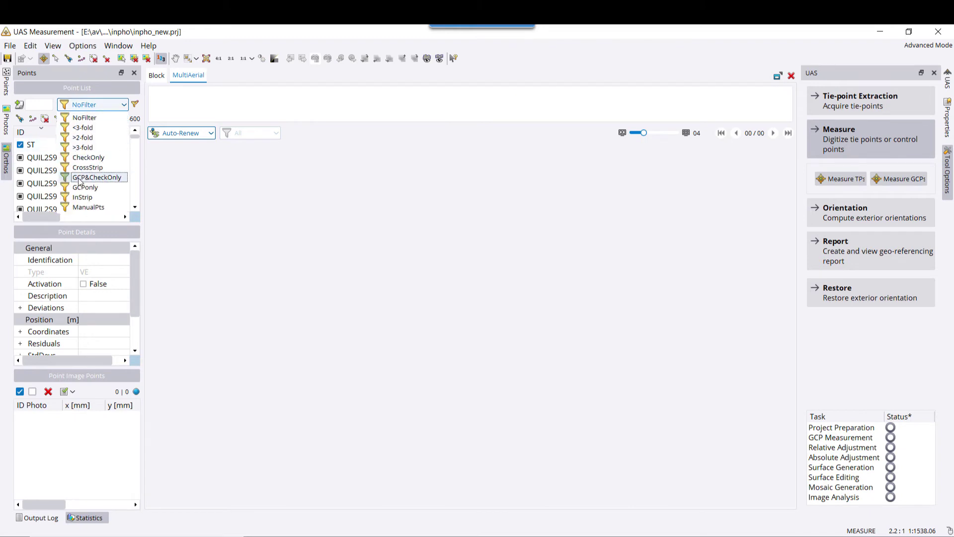
{"action": "left_click", "coordinate": [74, 192]}
{"action": "scroll", "coordinate": [73, 194], "scroll_direction": "down", "scroll_amount": 1}
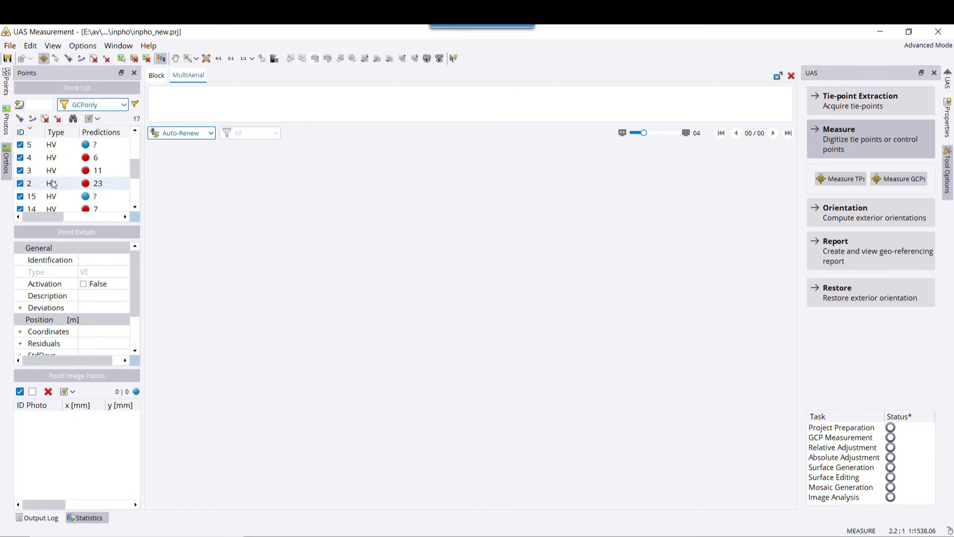
{"action": "scroll", "coordinate": [42, 172], "scroll_direction": "up", "scroll_amount": 1}
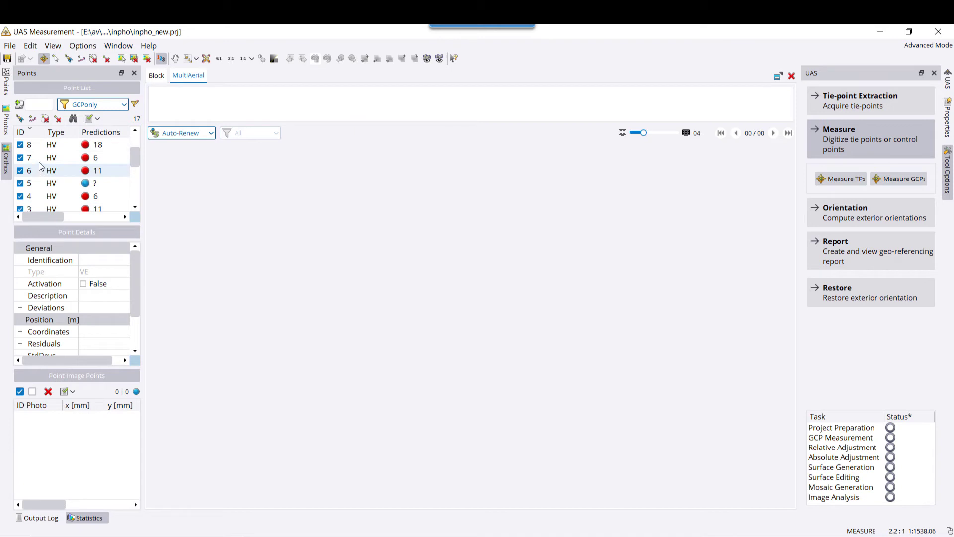
{"action": "left_click", "coordinate": [41, 157]}
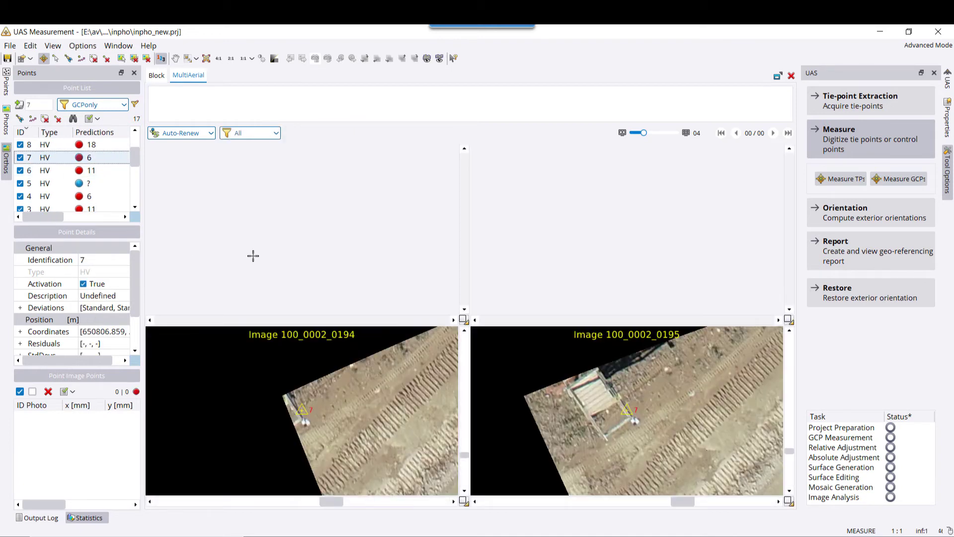
{"action": "left_click", "coordinate": [218, 59]}
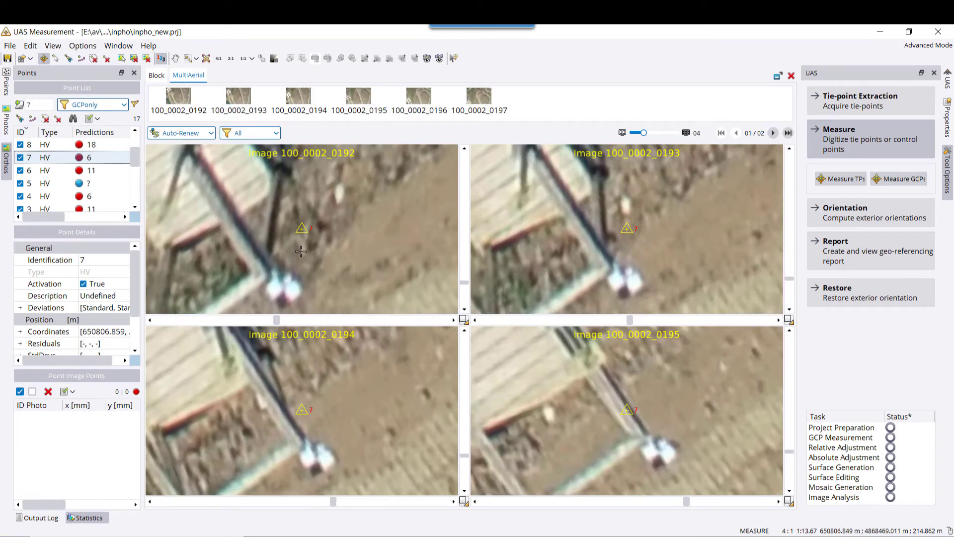
Mark point 7 in images 0192–0194, refine by least-squares matching, review 0196–0197, then select point 12.
{"action": "left_click", "coordinate": [284, 288]}
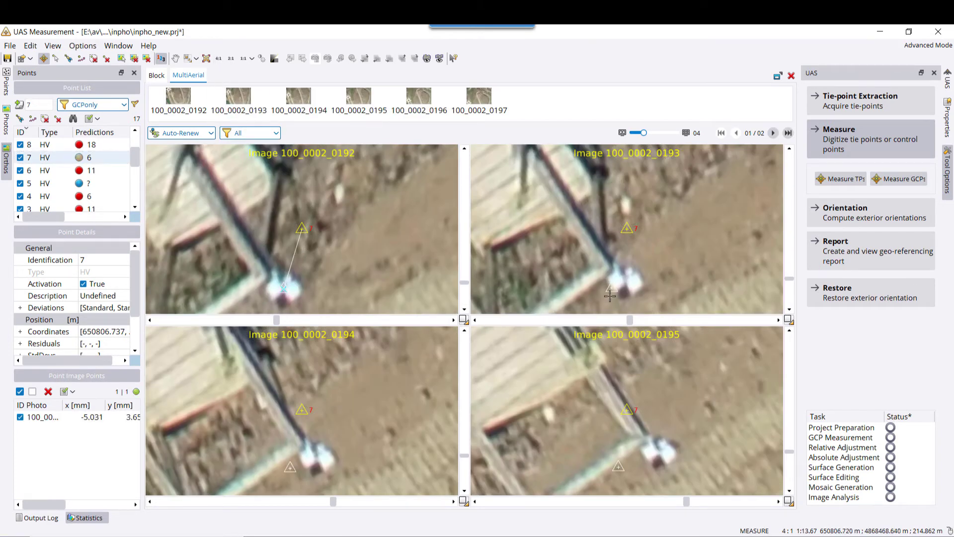
{"action": "left_click", "coordinate": [625, 283]}
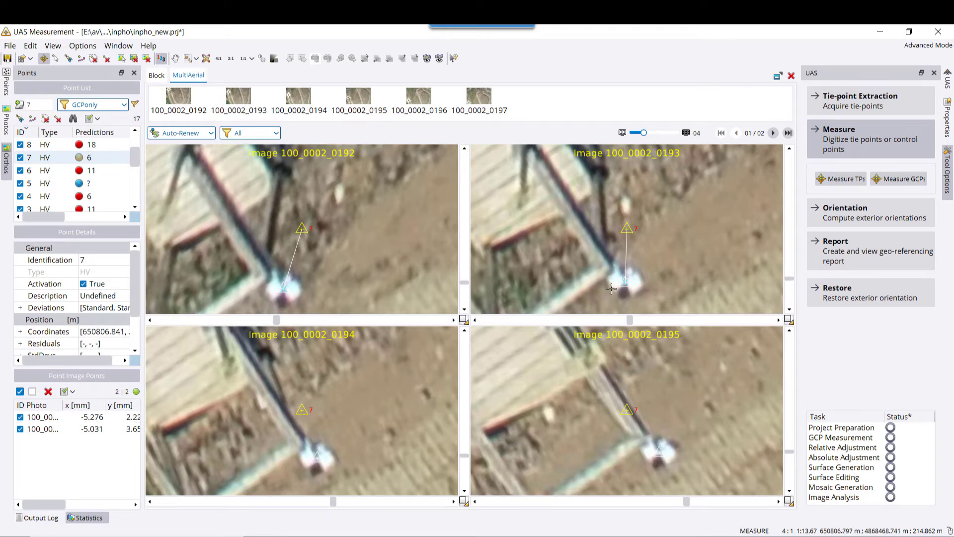
{"action": "left_click", "coordinate": [317, 458]}
{"action": "right_click", "coordinate": [317, 457]}
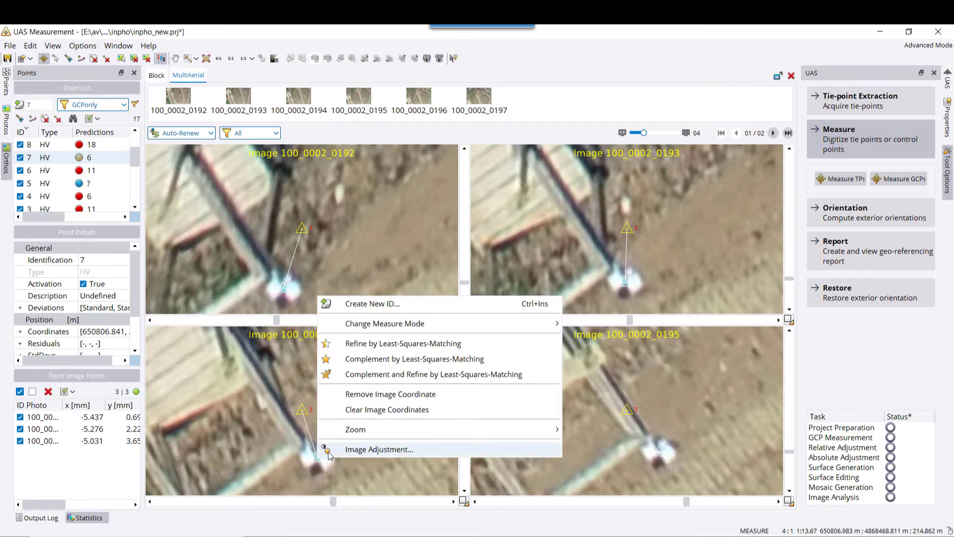
{"action": "left_click", "coordinate": [378, 374]}
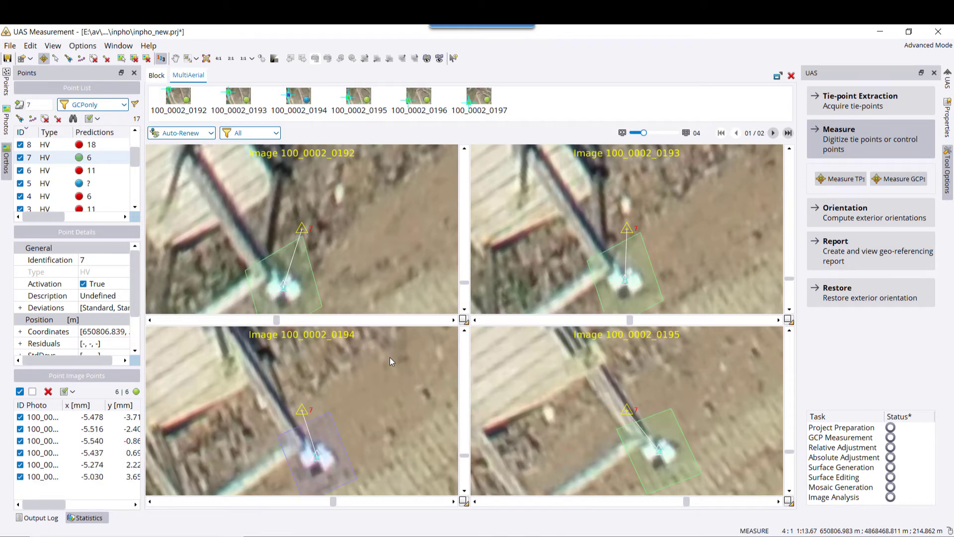
{"action": "left_click", "coordinate": [773, 134]}
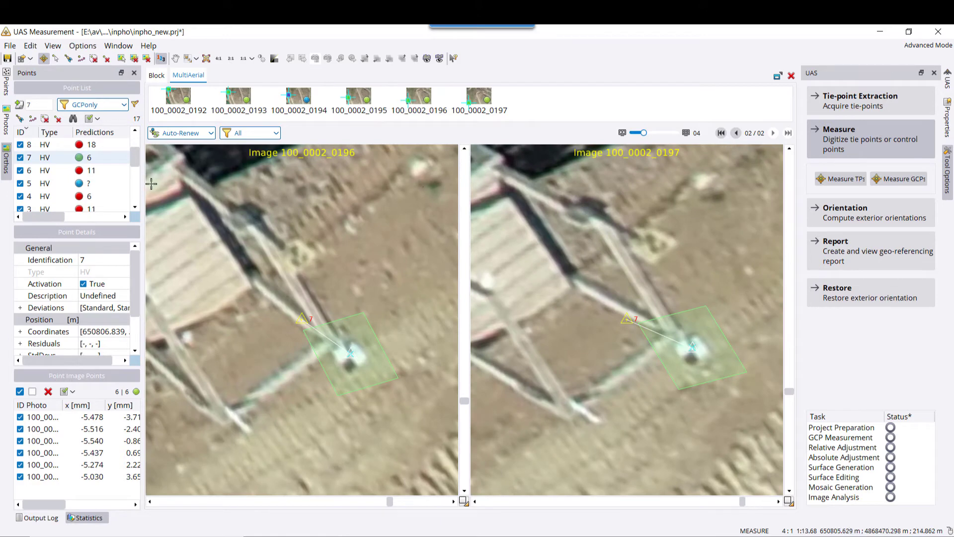
{"action": "left_click", "coordinate": [135, 207]}
{"action": "left_click", "coordinate": [135, 207]}
{"action": "left_click", "coordinate": [135, 208]}
{"action": "left_click", "coordinate": [135, 208]}
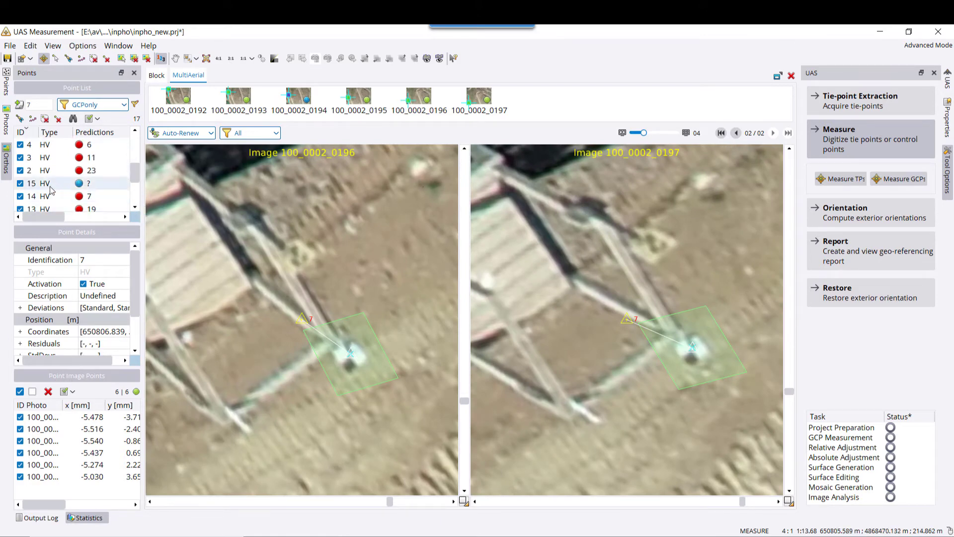
{"action": "scroll", "coordinate": [48, 189], "scroll_direction": "down", "scroll_amount": 3}
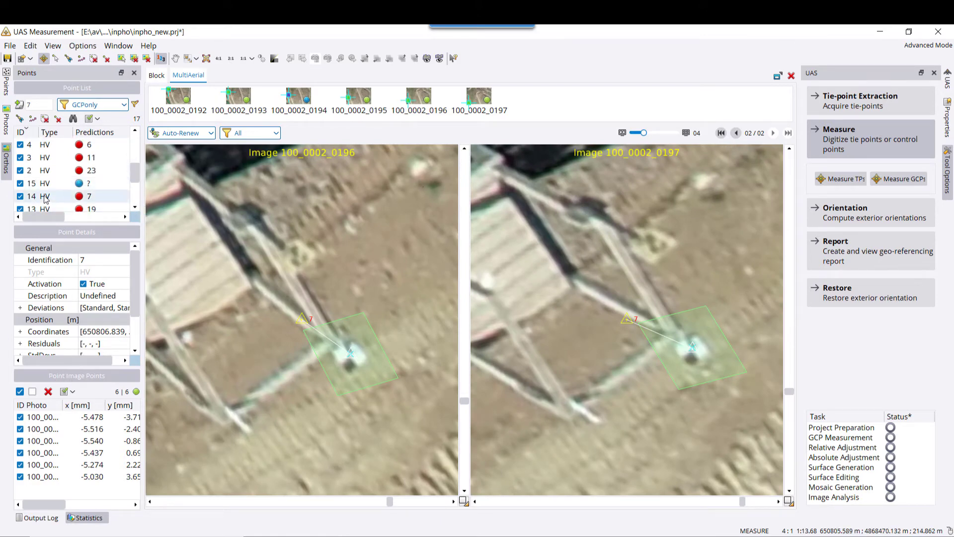
{"action": "left_click", "coordinate": [45, 182]}
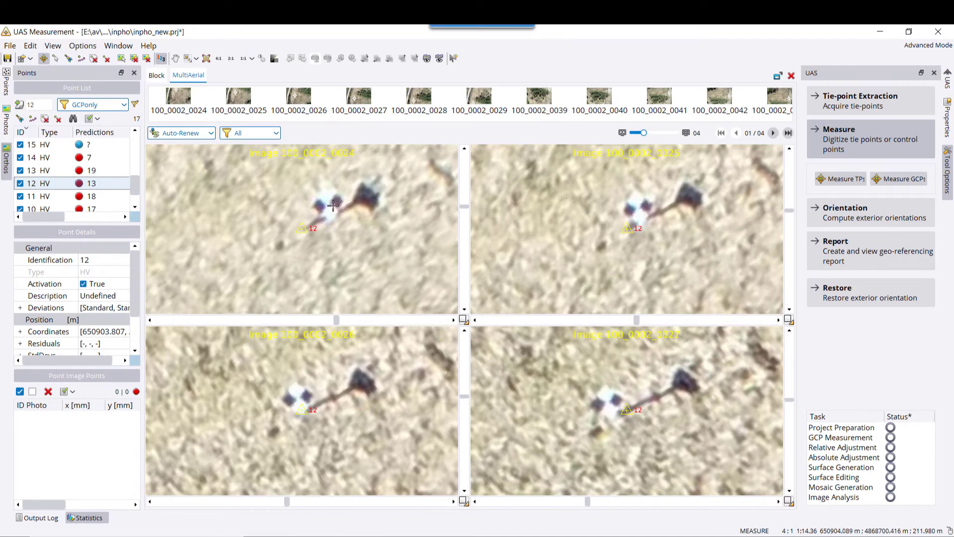
Mark point 12 in the four displayed images and refine it by least-squares matching.
{"action": "left_click", "coordinate": [328, 204]}
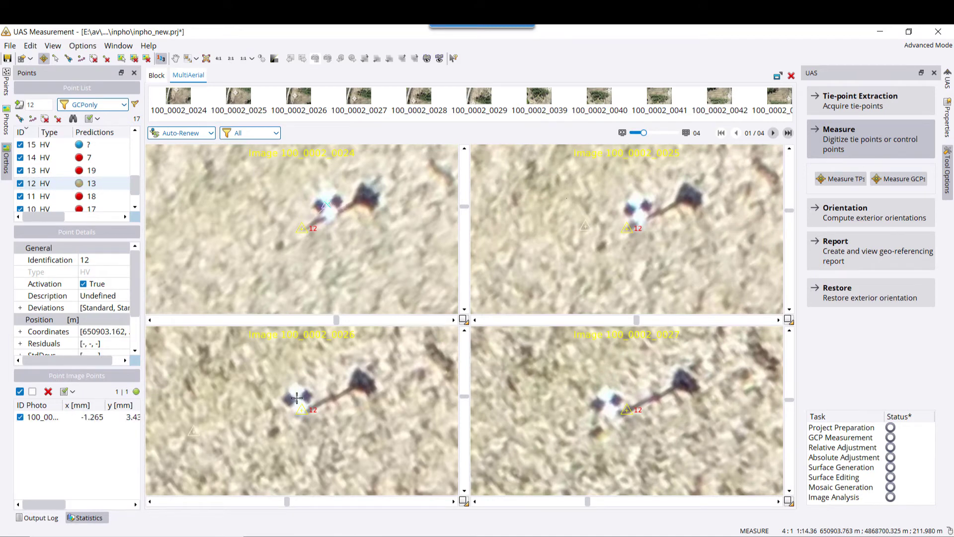
{"action": "left_click", "coordinate": [297, 397]}
{"action": "left_click", "coordinate": [614, 403]}
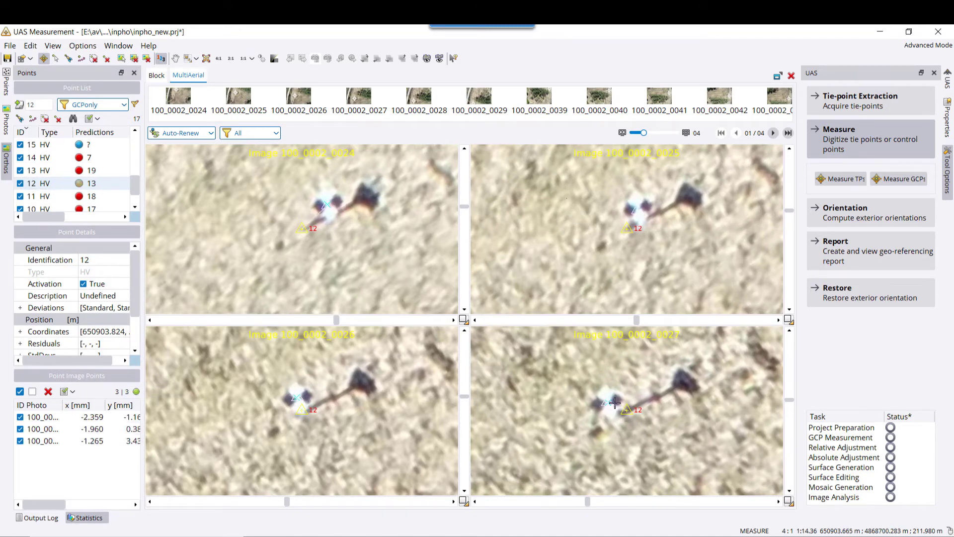
{"action": "left_click", "coordinate": [636, 209]}
{"action": "right_click", "coordinate": [637, 209]}
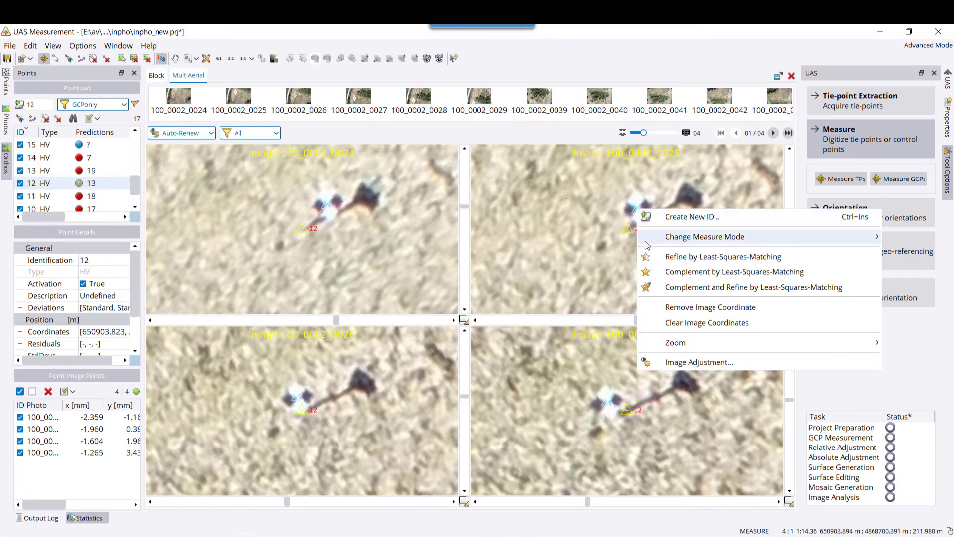
{"action": "left_click", "coordinate": [661, 287]}
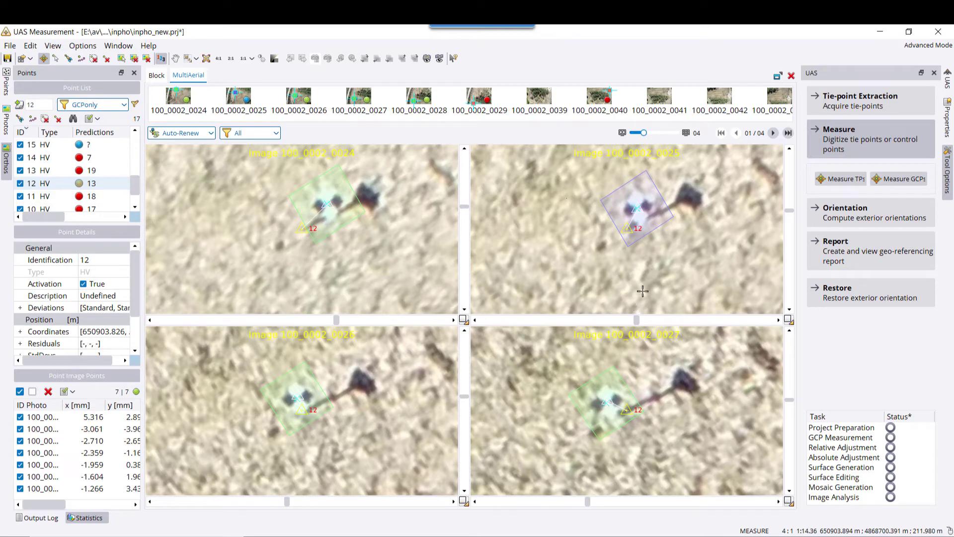
Page through and mark point 12 in images 0039, 0041–0044 and 0045.
{"action": "left_click", "coordinate": [774, 133]}
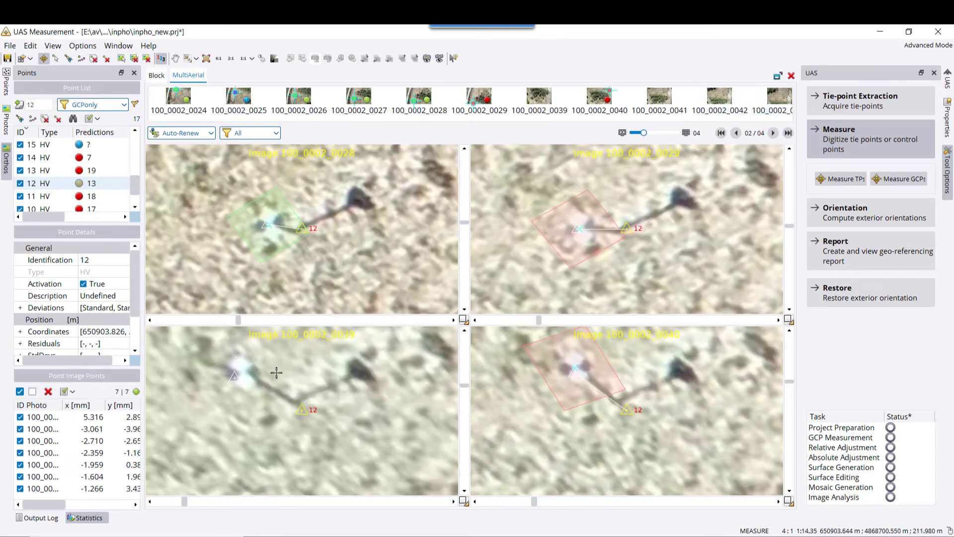
{"action": "left_click", "coordinate": [242, 372]}
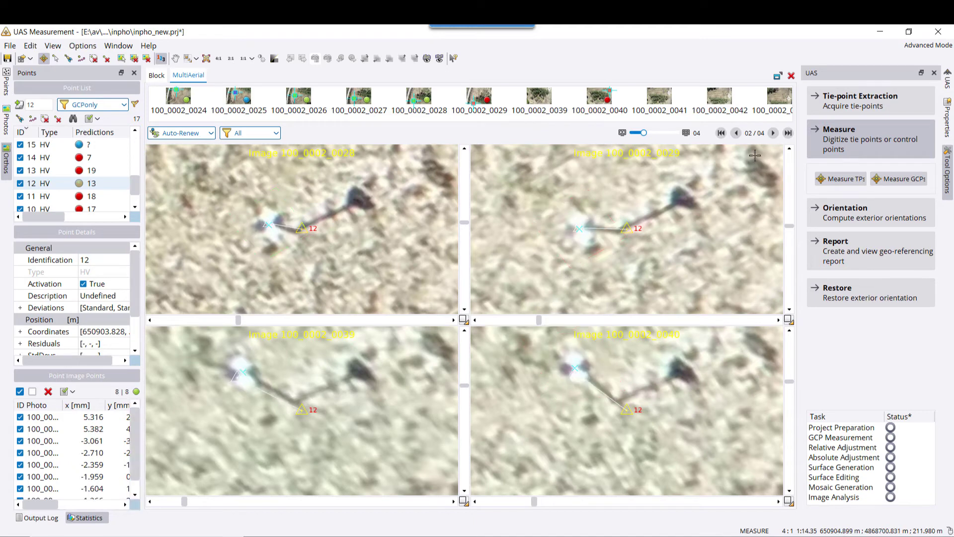
{"action": "left_click", "coordinate": [773, 133]}
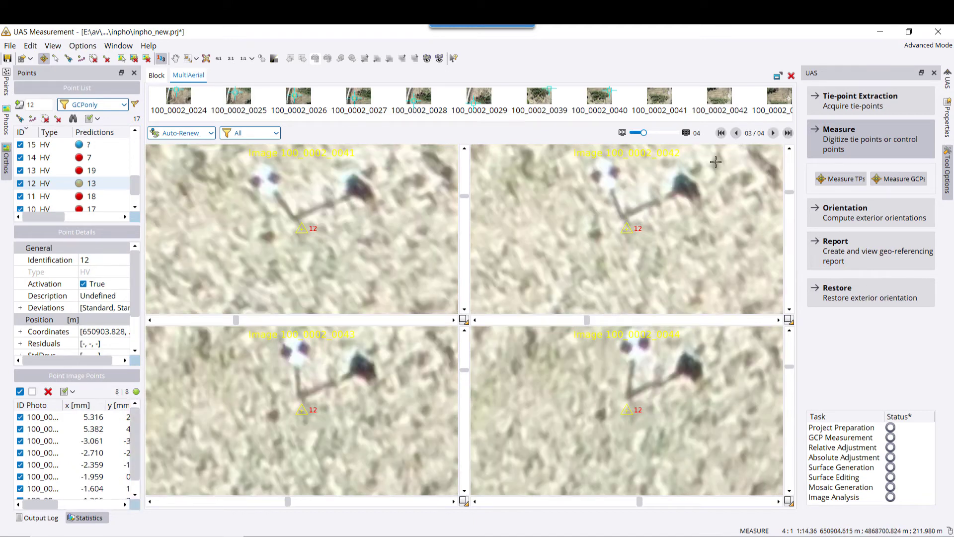
{"action": "left_click", "coordinate": [603, 172]}
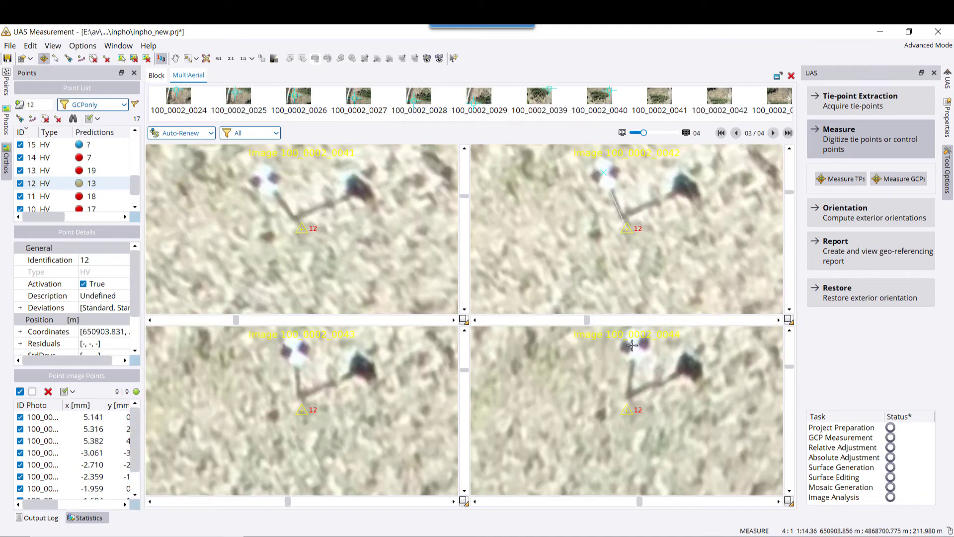
{"action": "left_click", "coordinate": [633, 343]}
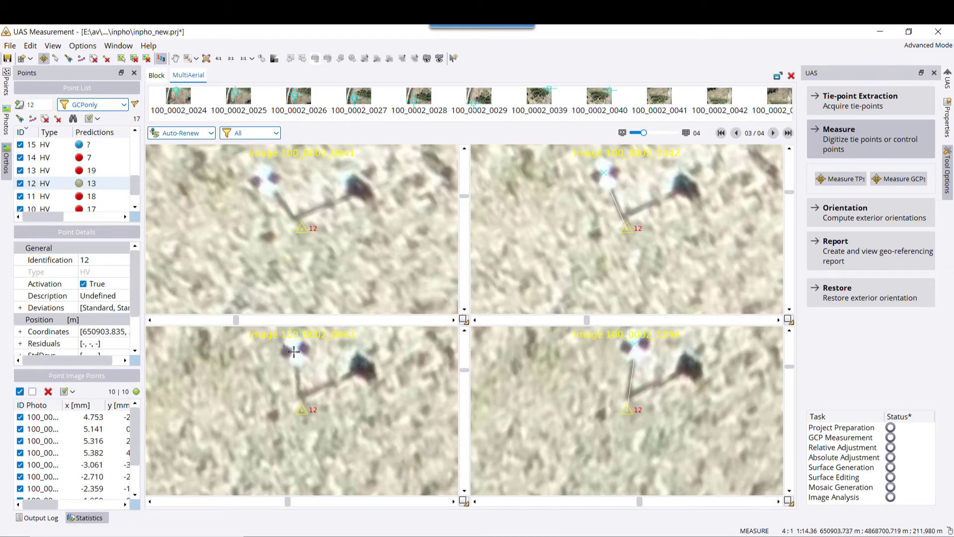
{"action": "left_click", "coordinate": [293, 350]}
{"action": "left_click", "coordinate": [265, 181]}
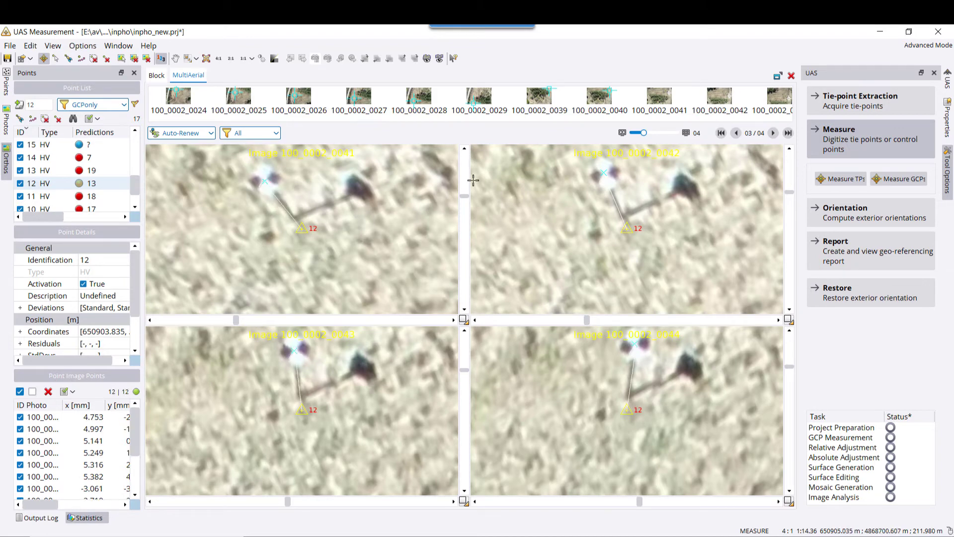
{"action": "left_click", "coordinate": [774, 133]}
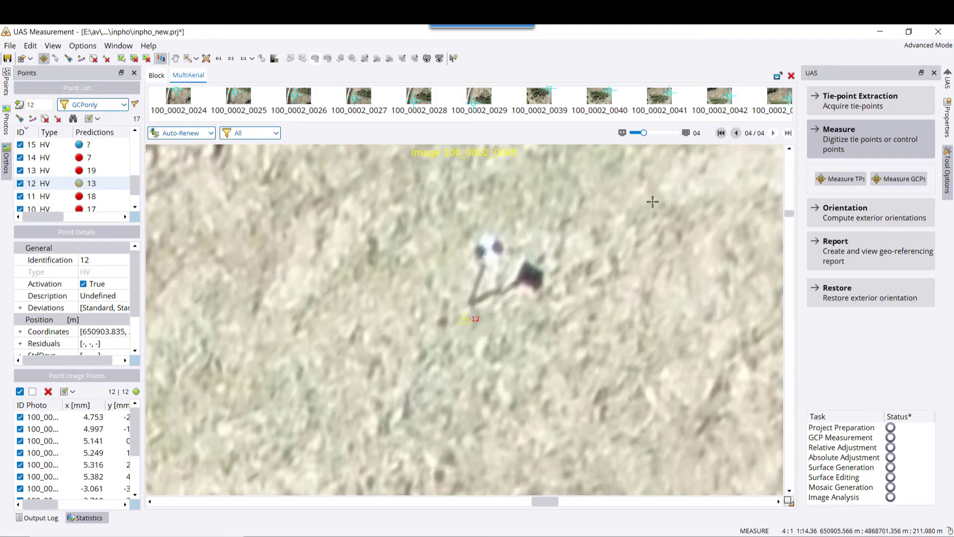
{"action": "left_click", "coordinate": [489, 248]}
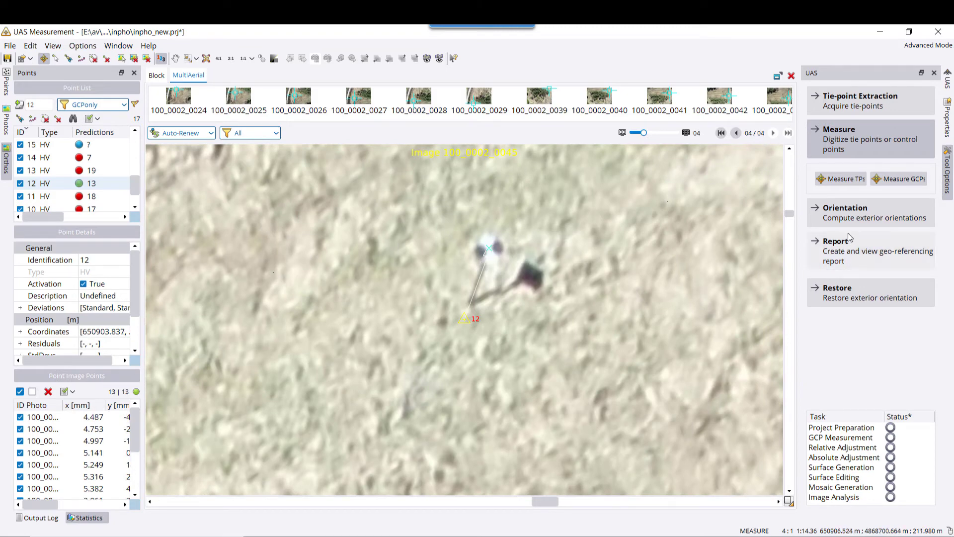
{"action": "left_click", "coordinate": [852, 213]}
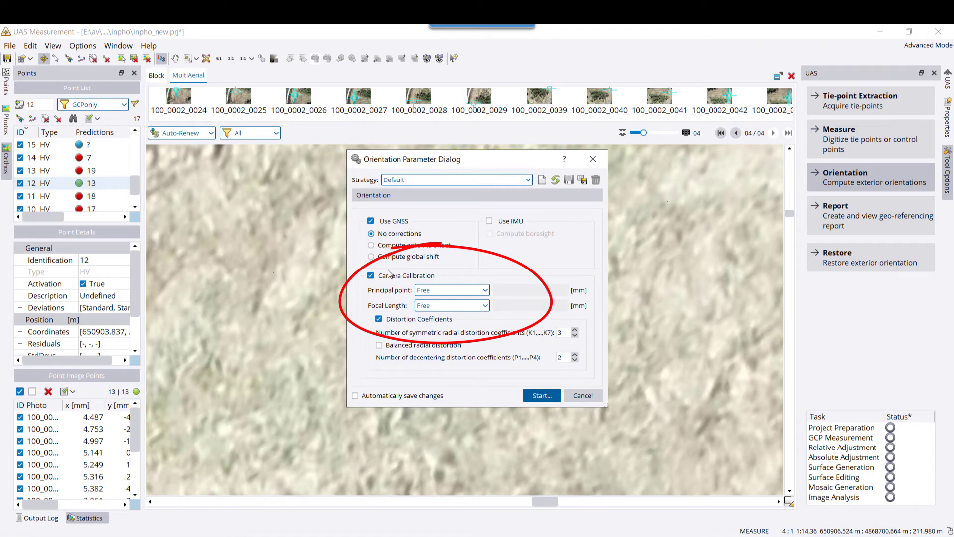
Run the bundle adjustment with free camera calibration, close the log, and view the processing report.
{"action": "left_click", "coordinate": [541, 395]}
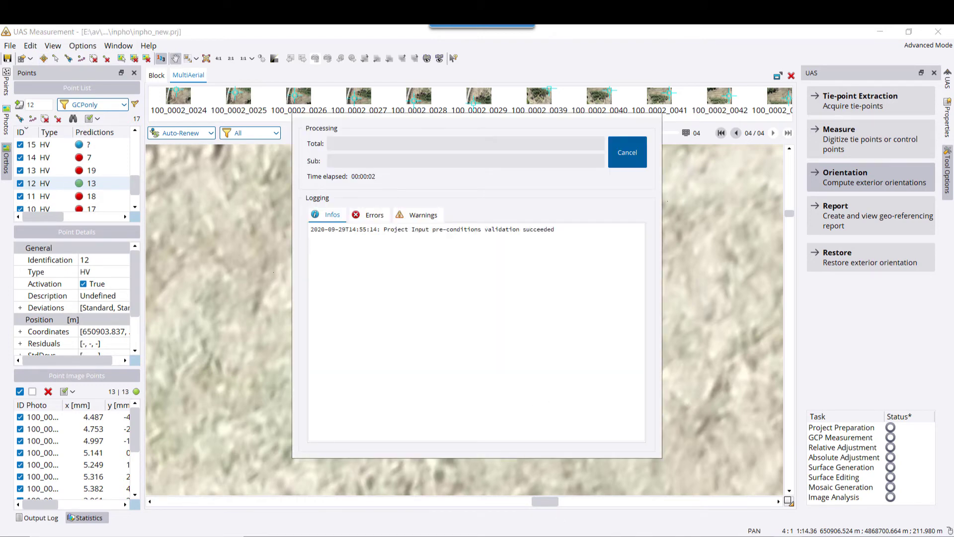
{"action": "mouse_move", "coordinate": [788, 535]}
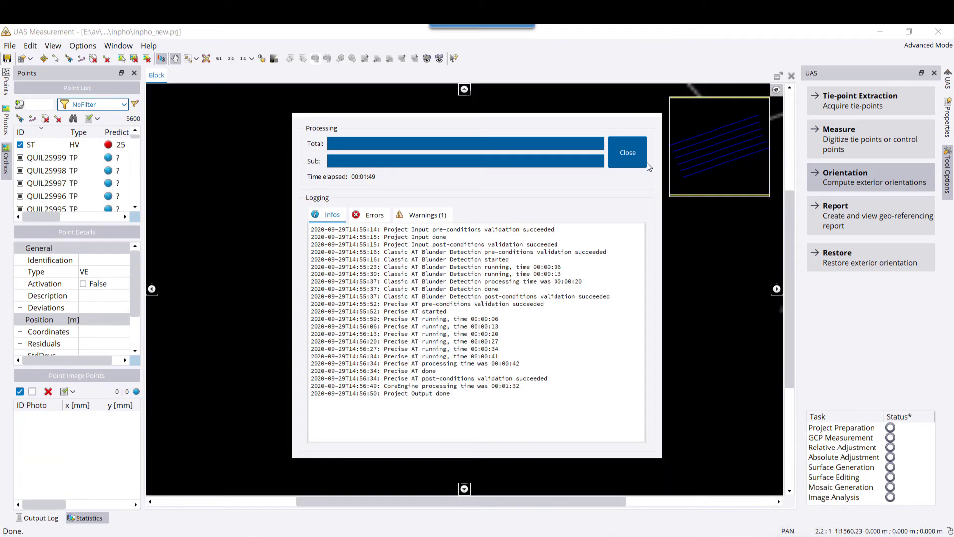
{"action": "left_click", "coordinate": [625, 155]}
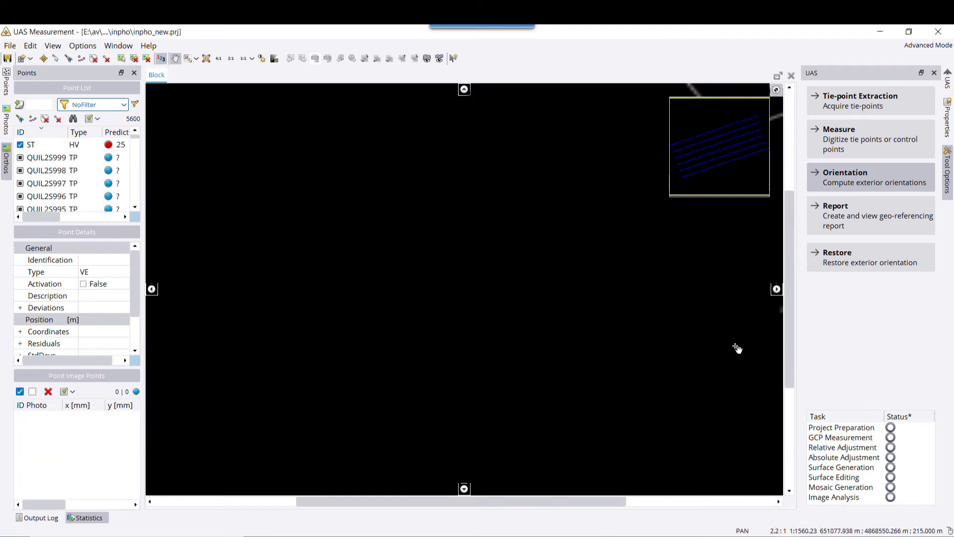
{"action": "left_click", "coordinate": [828, 220]}
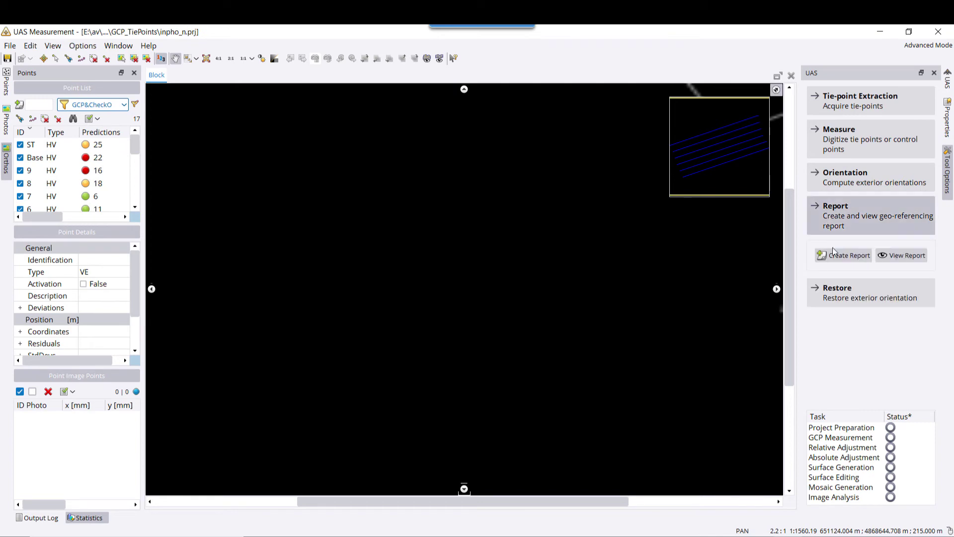
{"action": "left_click", "coordinate": [894, 255]}
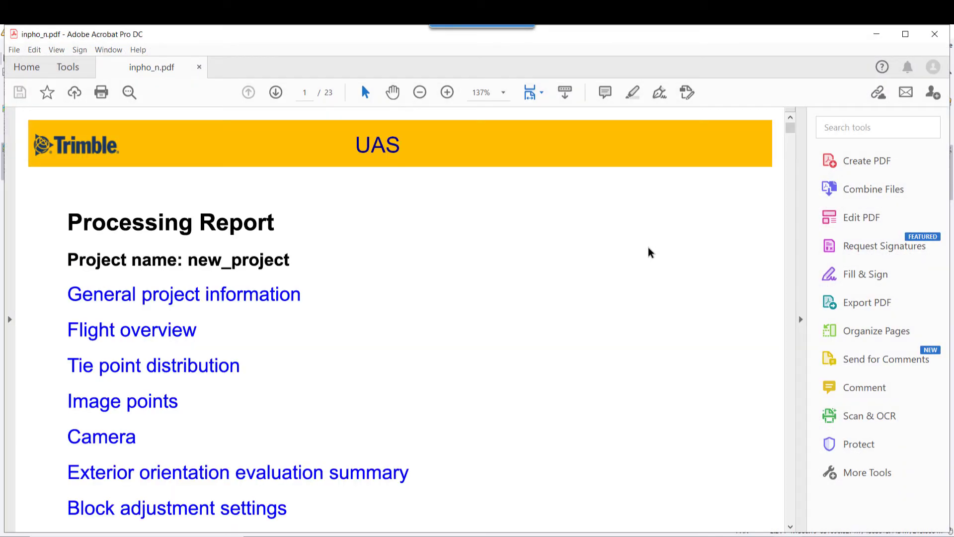
Set the report zoom to 100% and scroll down to the camera data on page 6.
{"action": "left_click", "coordinate": [503, 92]}
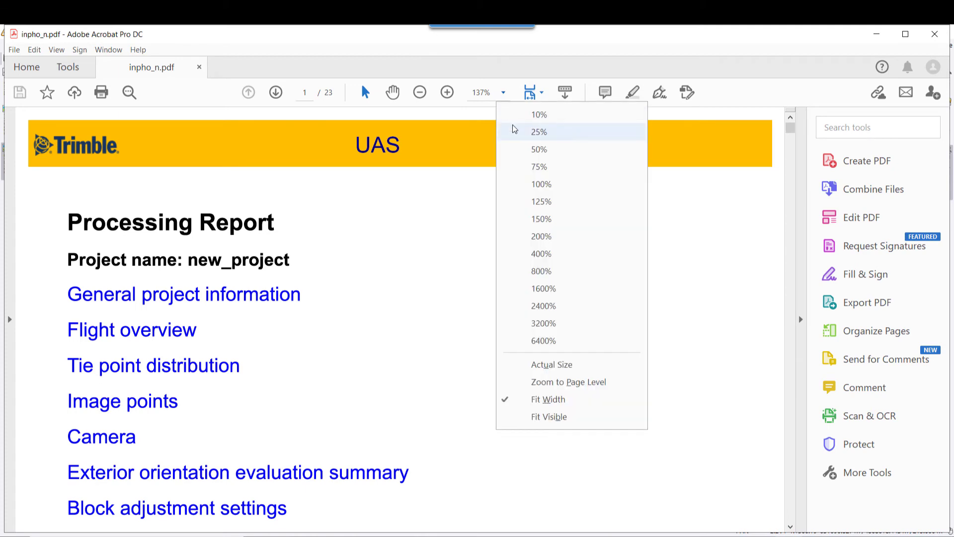
{"action": "left_click", "coordinate": [523, 183]}
{"action": "scroll", "coordinate": [549, 242], "scroll_direction": "down", "scroll_amount": 10}
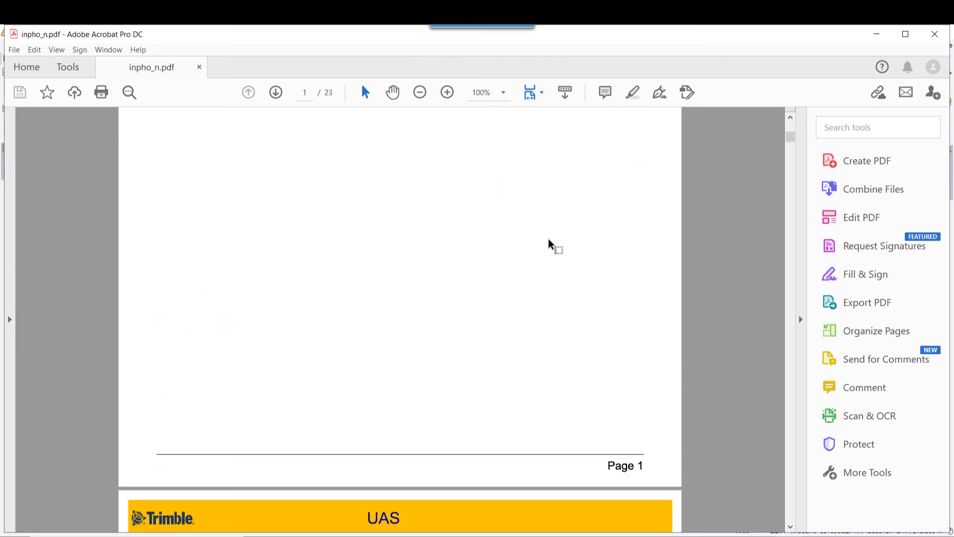
{"action": "scroll", "coordinate": [549, 242], "scroll_direction": "down", "scroll_amount": 10}
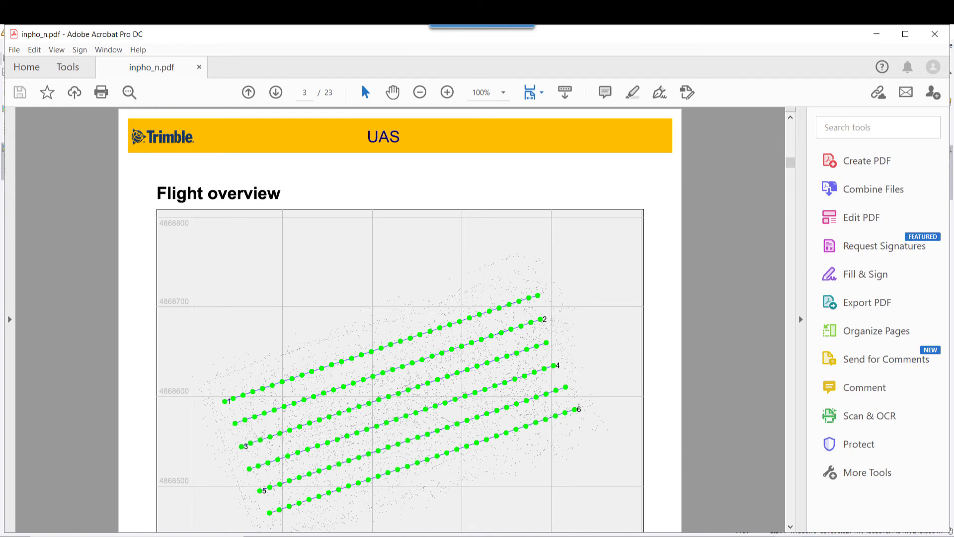
{"action": "scroll", "coordinate": [566, 444], "scroll_direction": "down", "scroll_amount": 10}
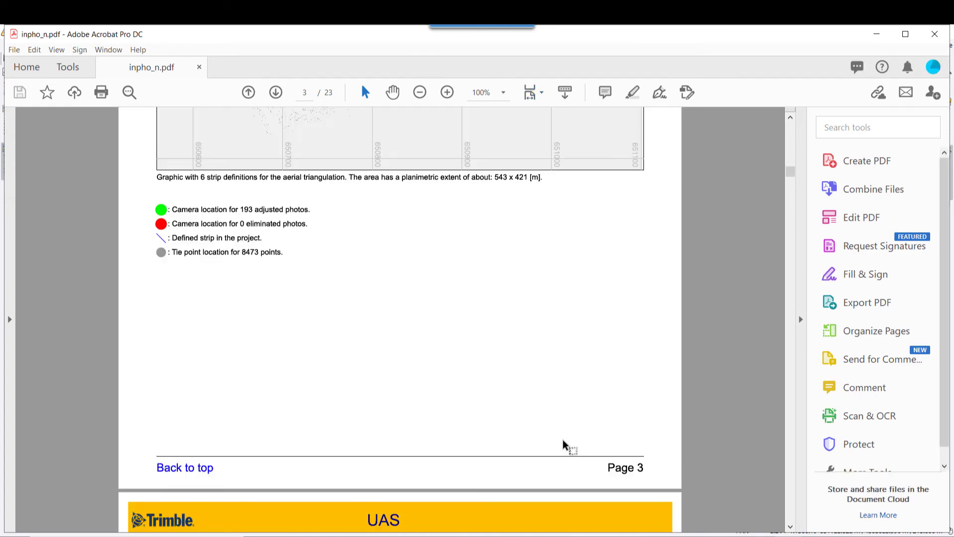
{"action": "scroll", "coordinate": [531, 414], "scroll_direction": "down", "scroll_amount": 12}
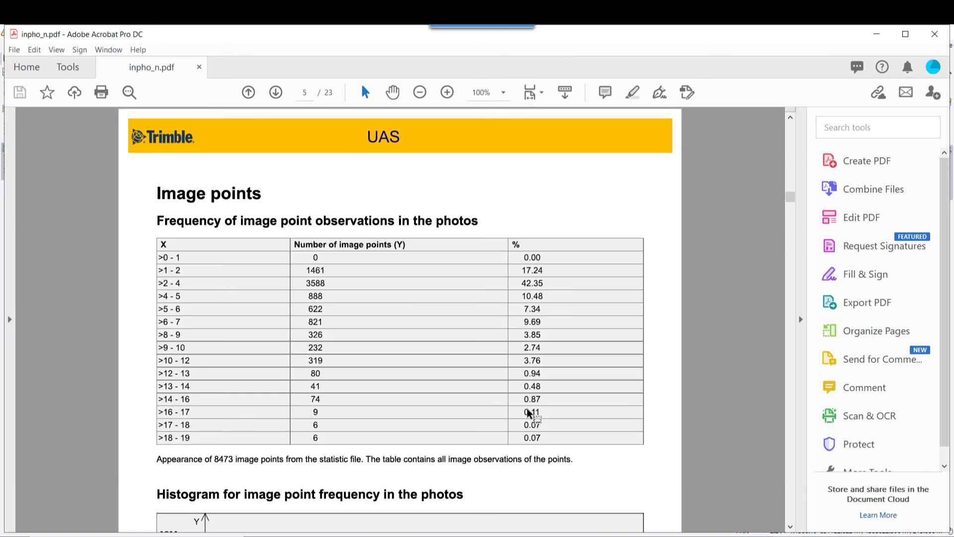
{"action": "scroll", "coordinate": [500, 400], "scroll_direction": "down", "scroll_amount": 3}
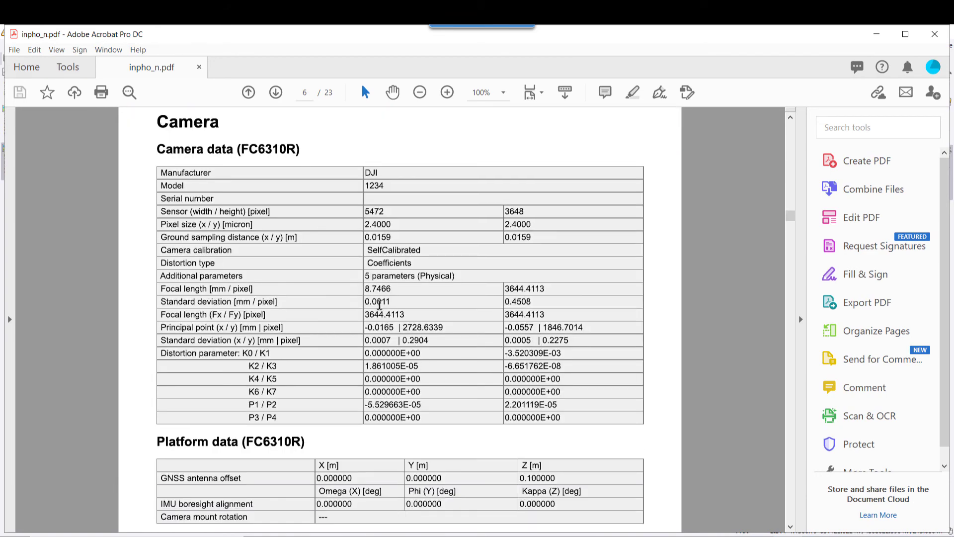
Select the 8.7466 focal length, principal point values including -0.0557, and the Distortion parameter label.
{"action": "left_click_drag", "start_coordinate": [396, 292], "coordinate": [362, 292]}
{"action": "left_click_drag", "start_coordinate": [394, 327], "coordinate": [363, 328]}
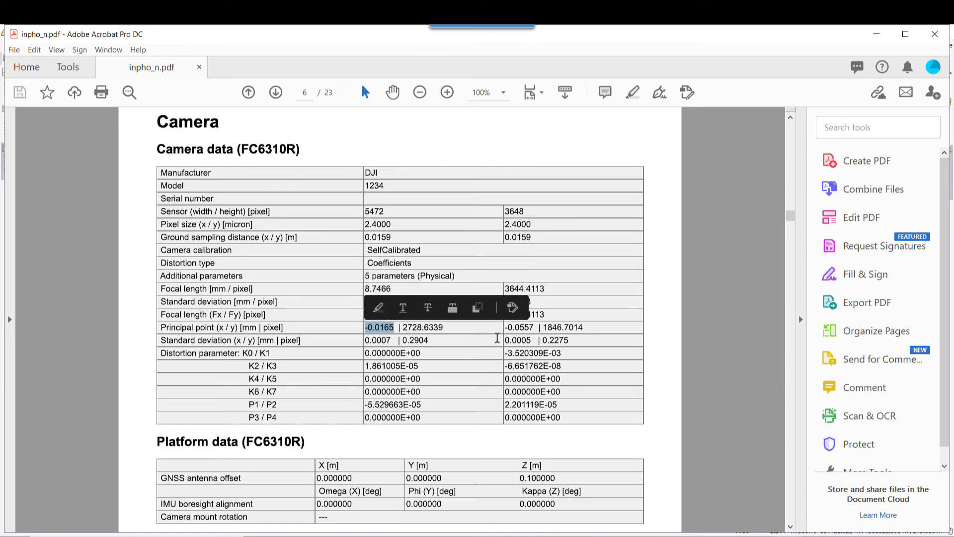
{"action": "left_click_drag", "start_coordinate": [535, 328], "coordinate": [500, 335]}
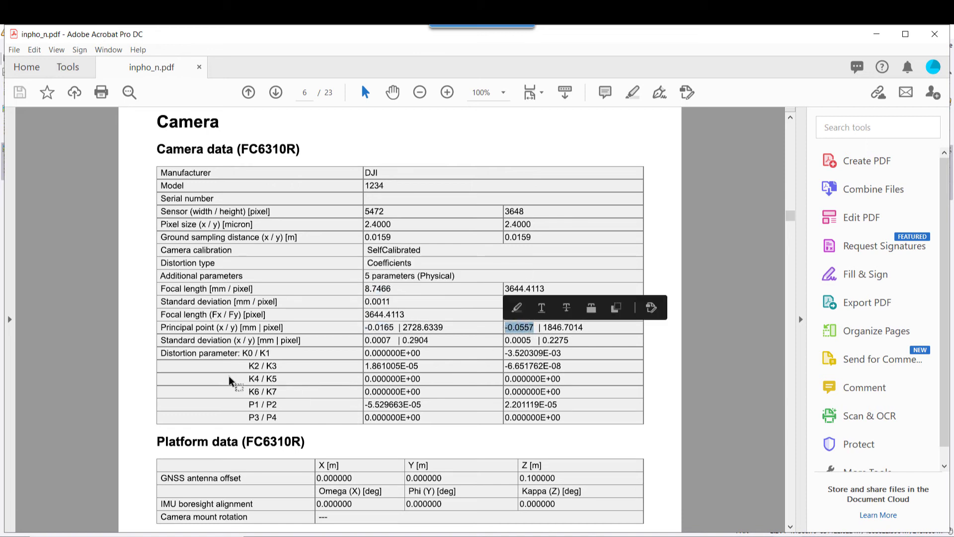
{"action": "left_click_drag", "start_coordinate": [160, 354], "coordinate": [223, 355]}
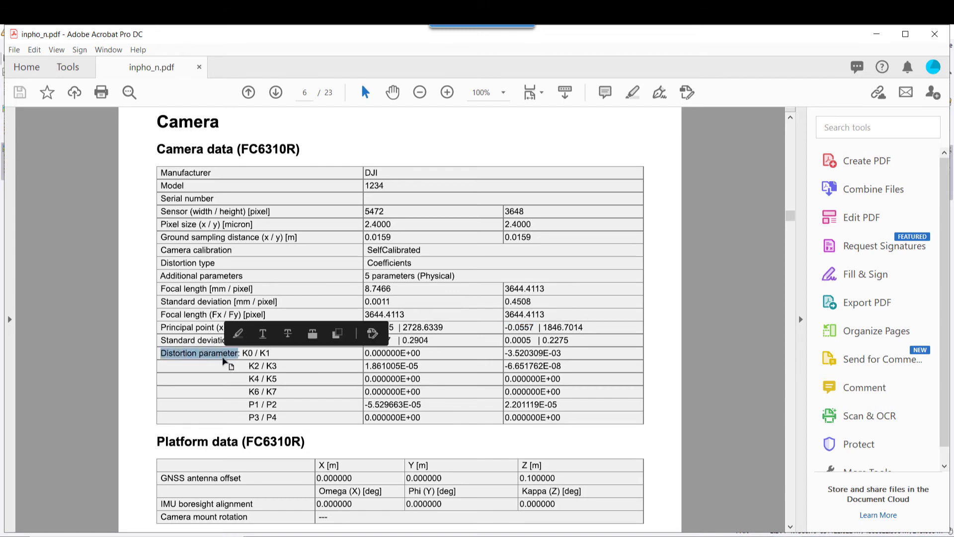
{"action": "left_click", "coordinate": [313, 382]}
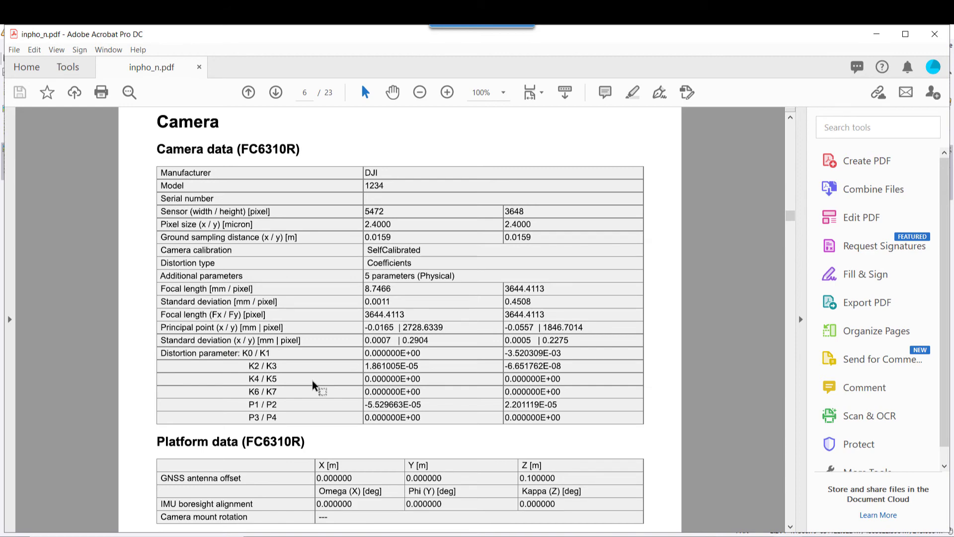
Search the report for 'sigma' and select the 0.8057 pixel sigma naught in Block adjustment results.
{"action": "key", "text": "ctrl+f"}
{"action": "type", "text": "s"}
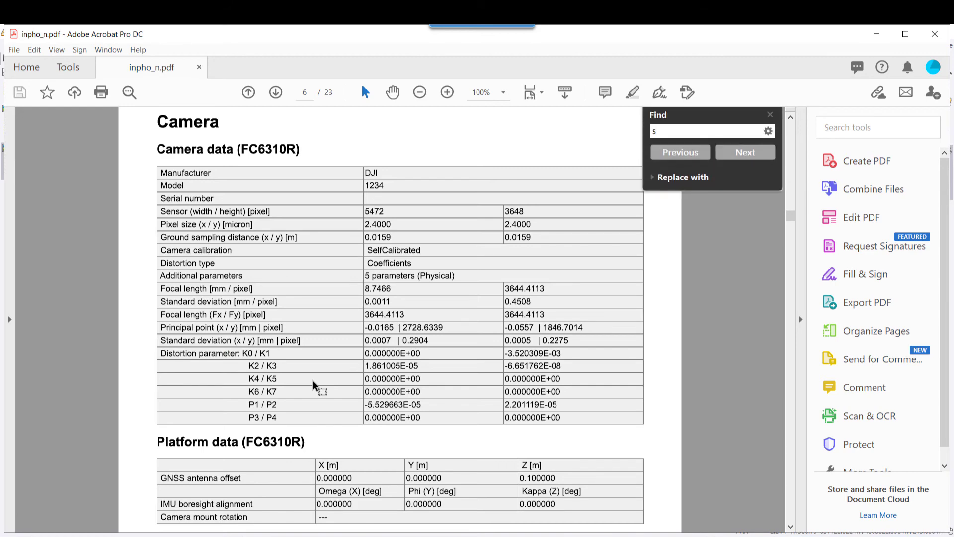
{"action": "type", "text": "igma"}
{"action": "key", "text": "Return"}
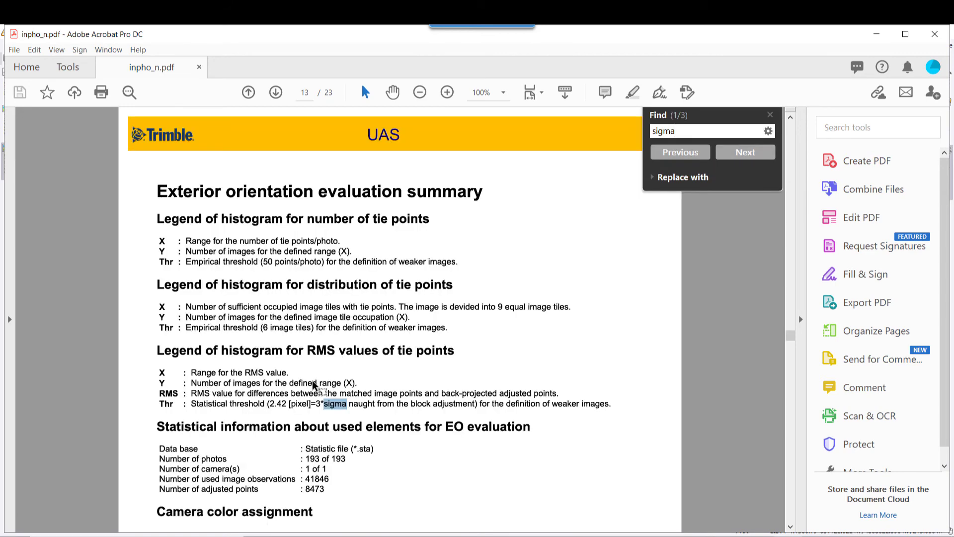
{"action": "scroll", "coordinate": [316, 380], "scroll_direction": "down", "scroll_amount": 10}
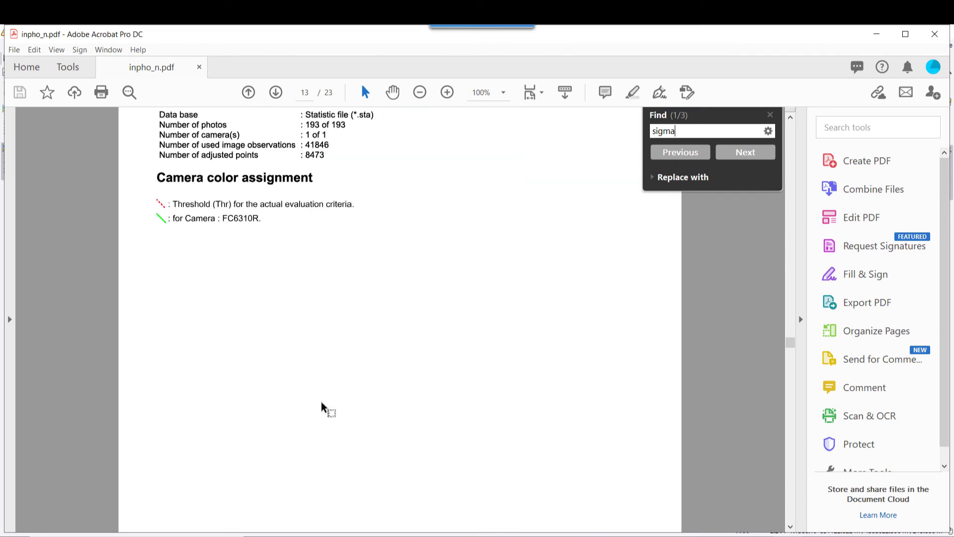
{"action": "left_click", "coordinate": [743, 152]}
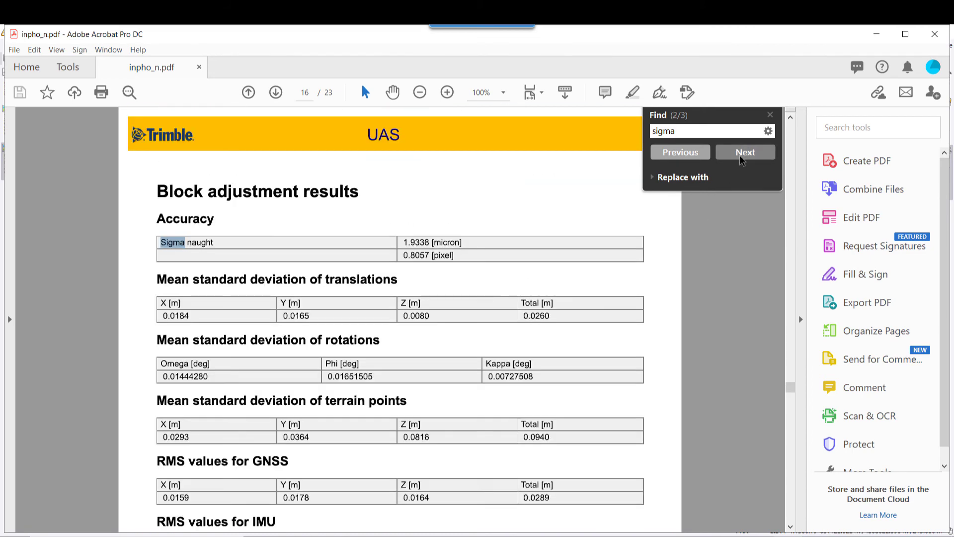
{"action": "left_click_drag", "start_coordinate": [455, 255], "coordinate": [401, 256]}
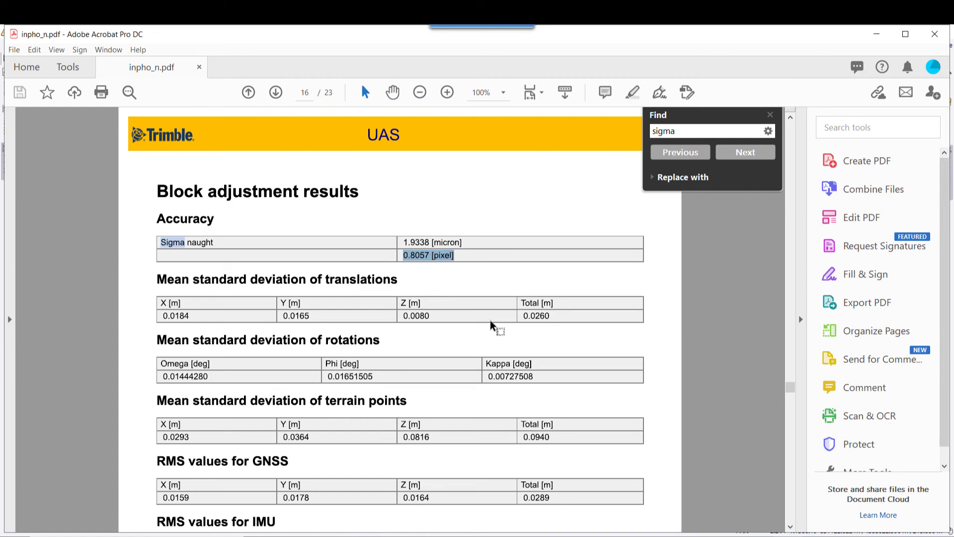
Select the GNSS RMS values, then scroll on toward the ground control points page.
{"action": "scroll", "coordinate": [491, 324], "scroll_direction": "down", "scroll_amount": 3}
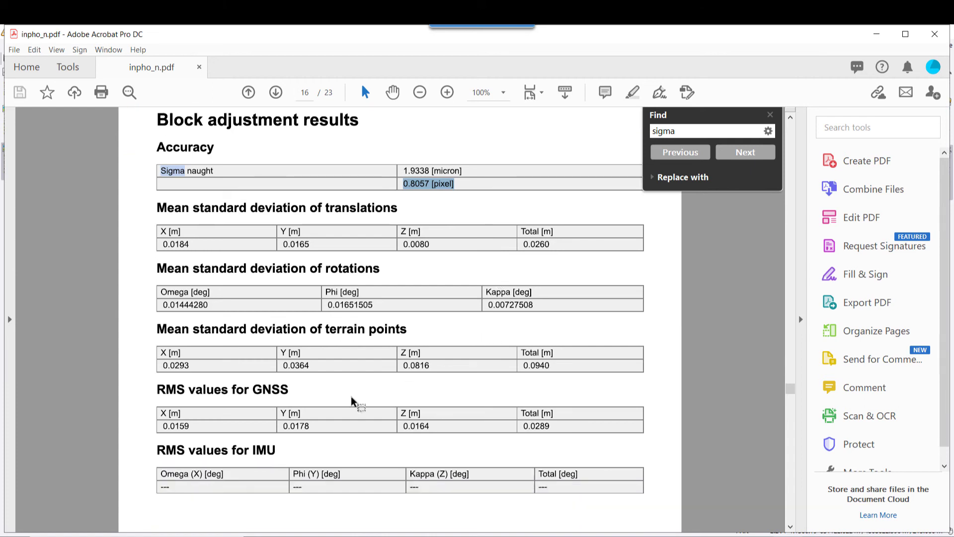
{"action": "left_click", "coordinate": [452, 429]}
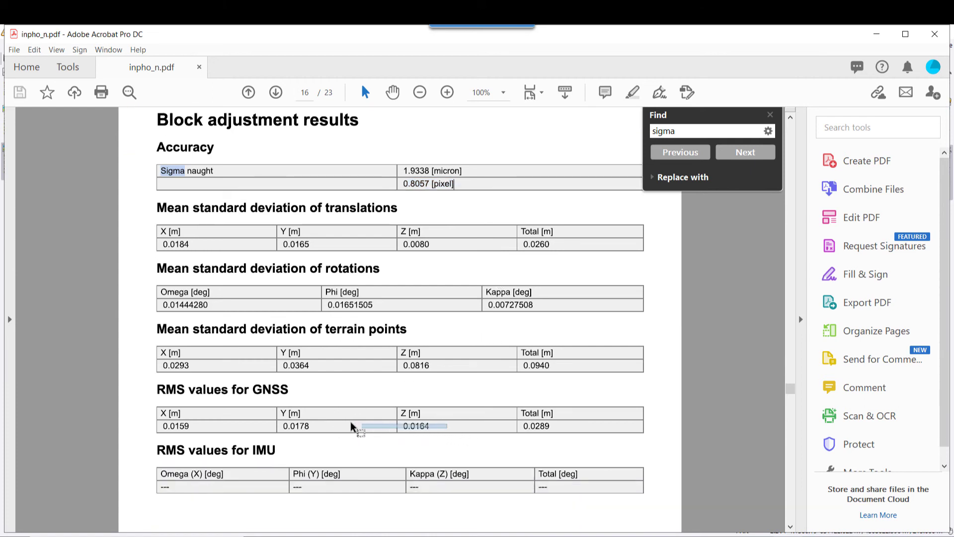
{"action": "left_click_drag", "start_coordinate": [171, 424], "coordinate": [458, 427]}
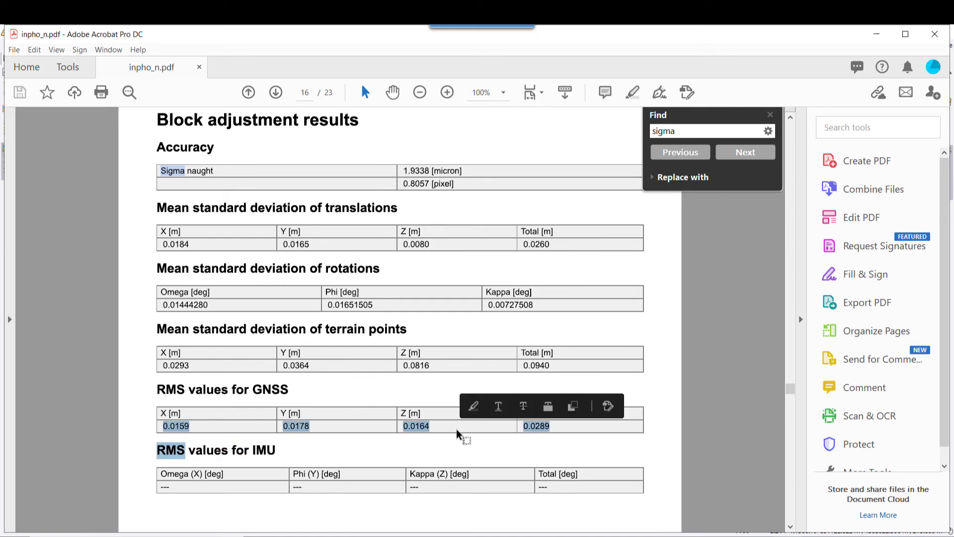
{"action": "scroll", "coordinate": [459, 430], "scroll_direction": "down", "scroll_amount": 20}
{"action": "scroll", "coordinate": [456, 430], "scroll_direction": "down", "scroll_amount": 20}
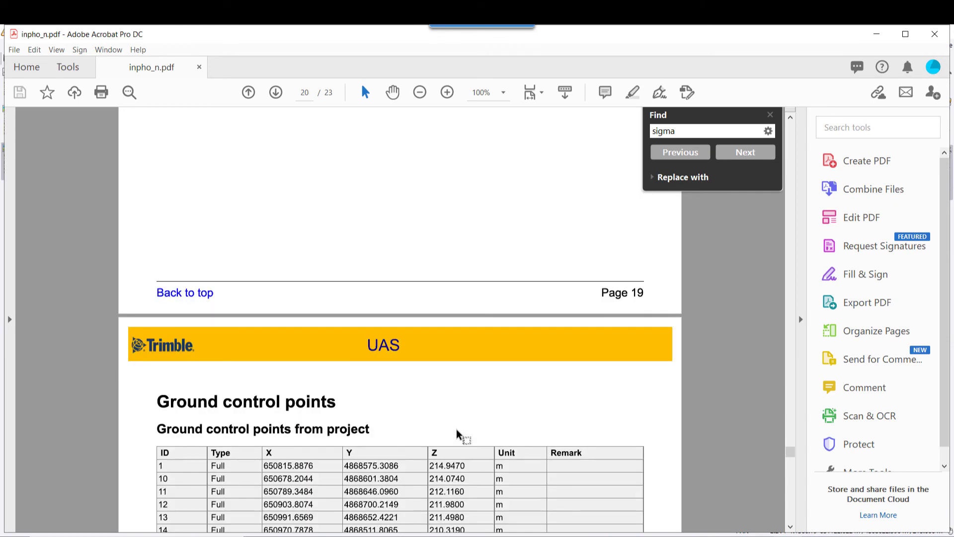
Jump to the next sigma match and select the ground control point residuals' Sigma row.
{"action": "scroll", "coordinate": [457, 435], "scroll_direction": "down", "scroll_amount": 12}
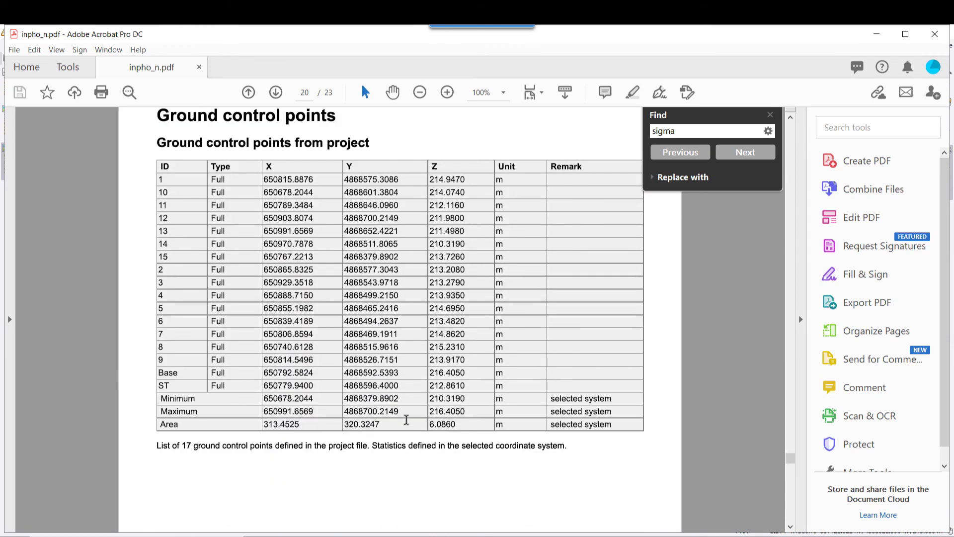
{"action": "key", "text": "Return"}
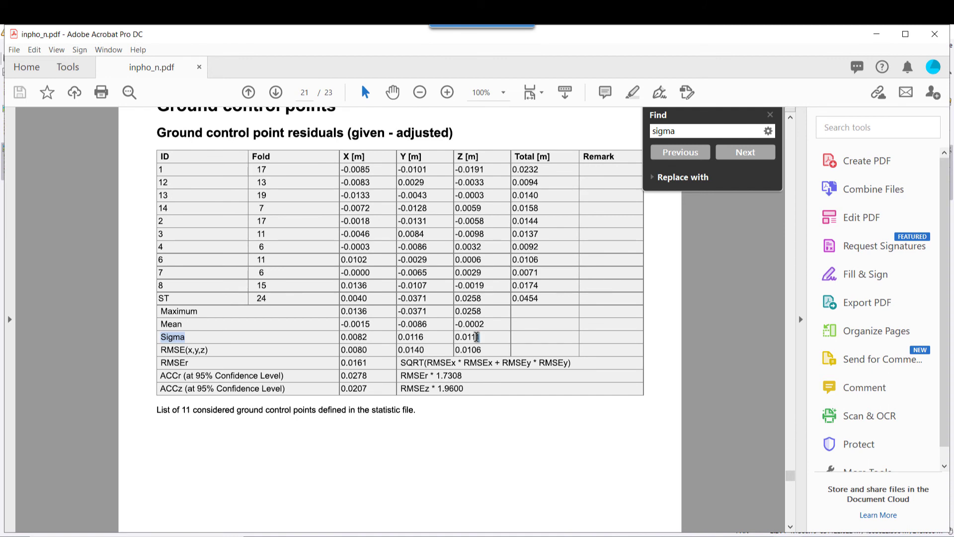
{"action": "left_click_drag", "start_coordinate": [477, 337], "coordinate": [344, 339]}
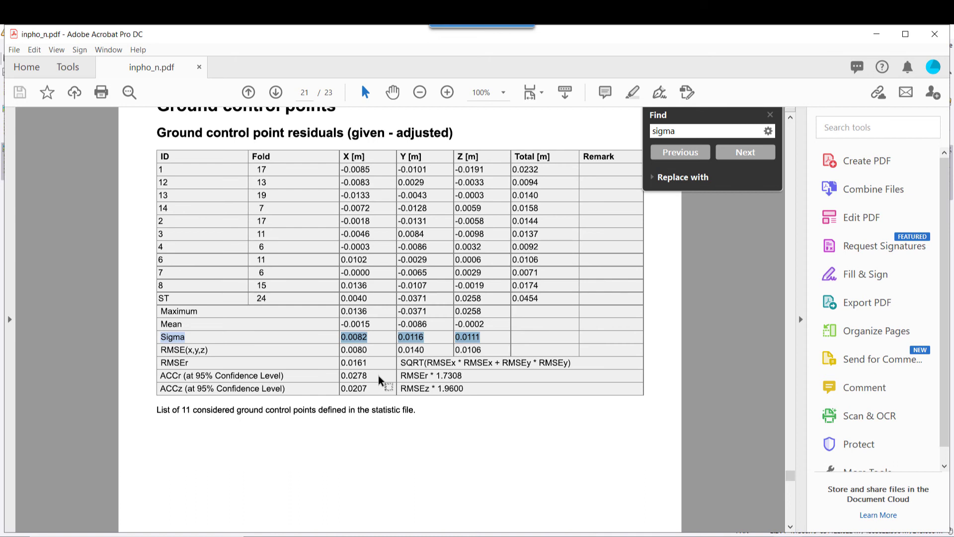
Minimize Acrobat and exit the UAS Measurement module.
{"action": "left_click", "coordinate": [687, 534]}
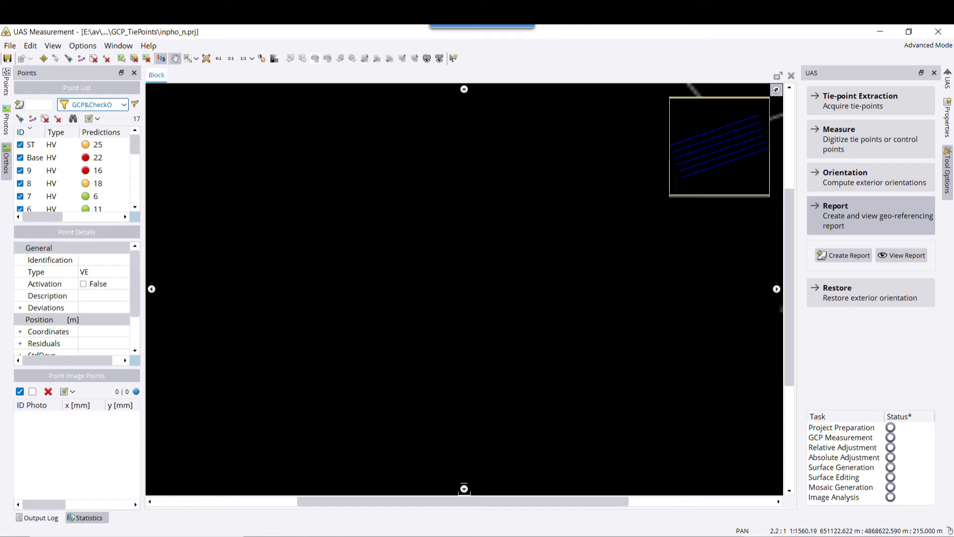
{"action": "left_click", "coordinate": [10, 48]}
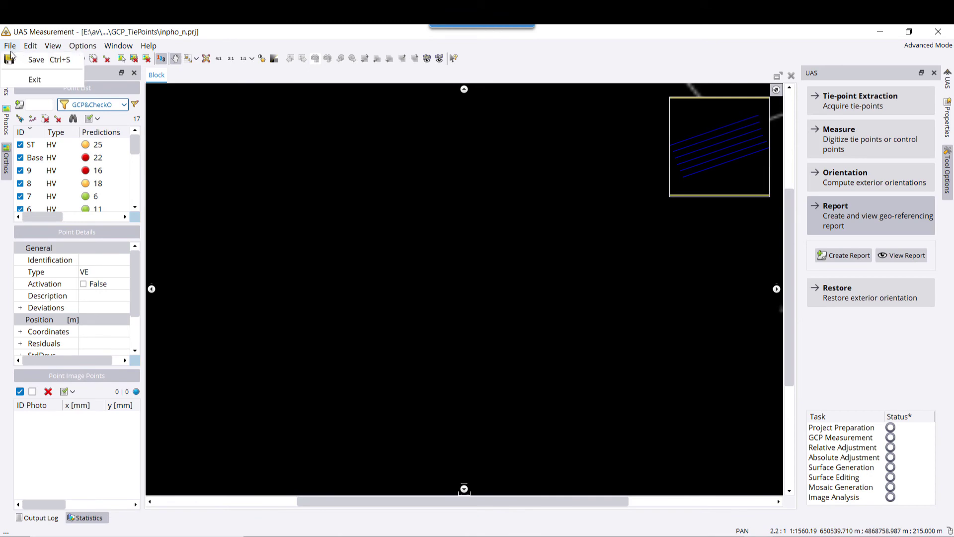
{"action": "left_click", "coordinate": [35, 80]}
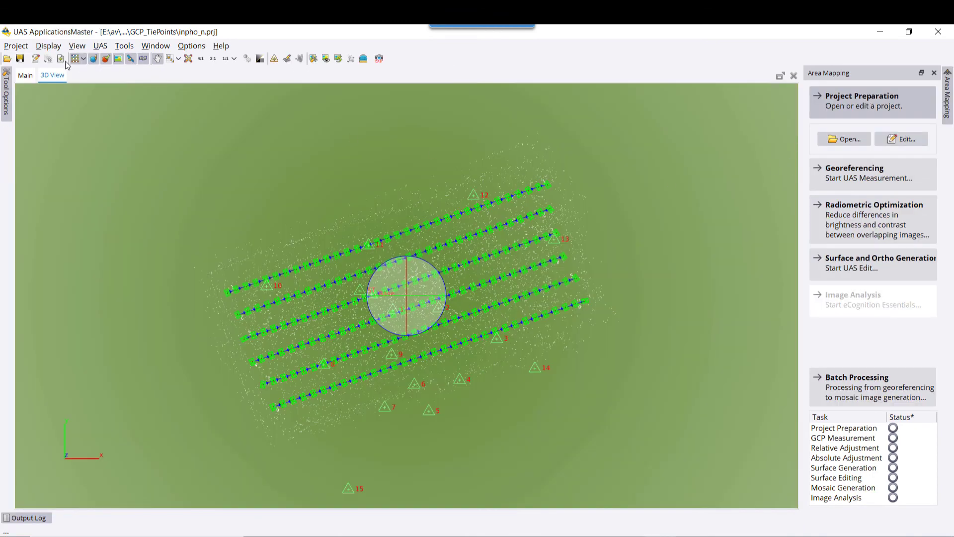
In the Project Editor, review FC6310R Calibration Set 6's GNSS/IMU offsets and distortion coefficients, then cancel.
{"action": "left_click", "coordinate": [36, 59]}
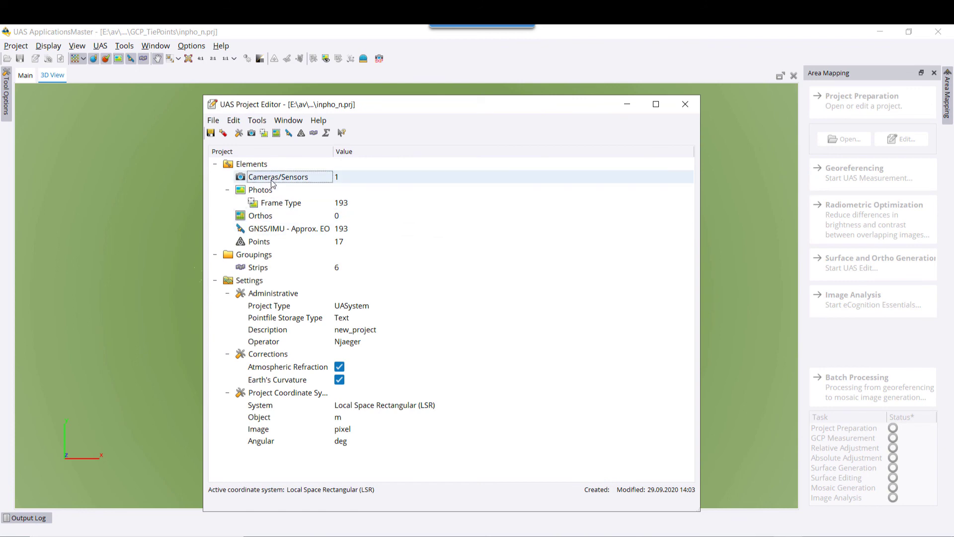
{"action": "double_click", "coordinate": [263, 177]}
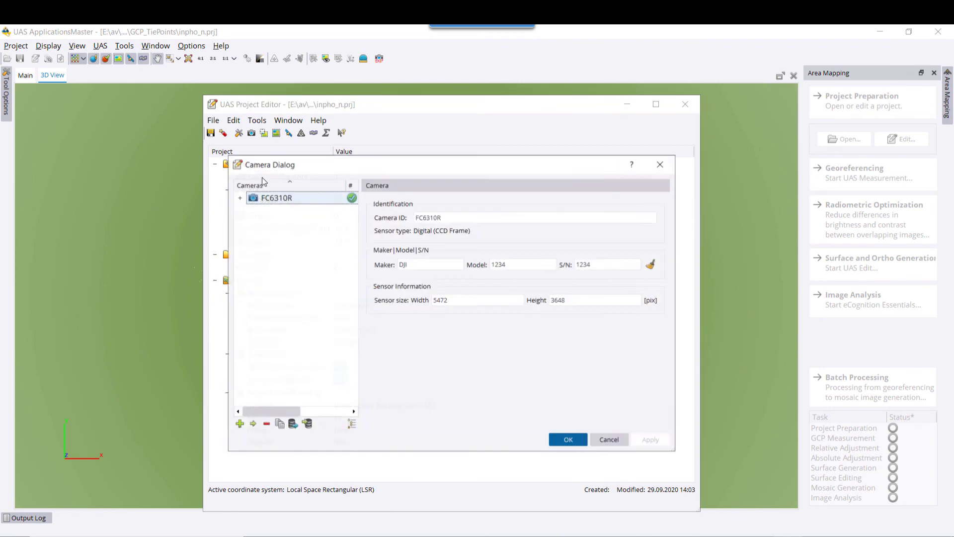
{"action": "left_click", "coordinate": [241, 199]}
{"action": "left_click", "coordinate": [298, 271]}
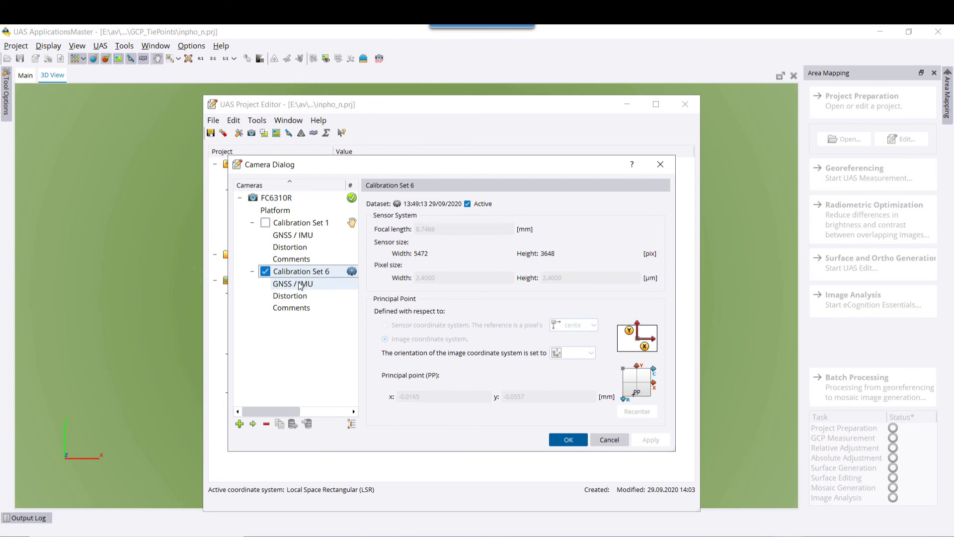
{"action": "left_click", "coordinate": [300, 286]}
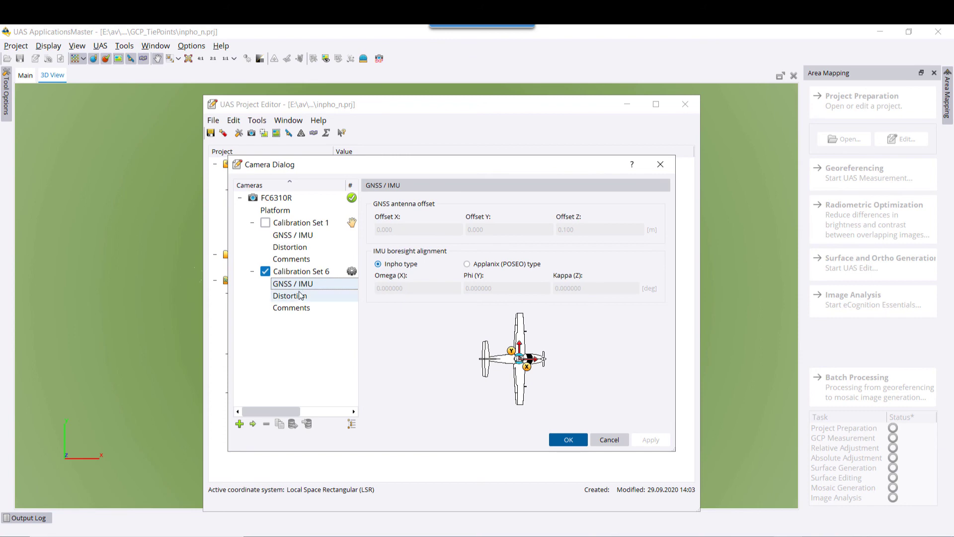
{"action": "left_click", "coordinate": [300, 296]}
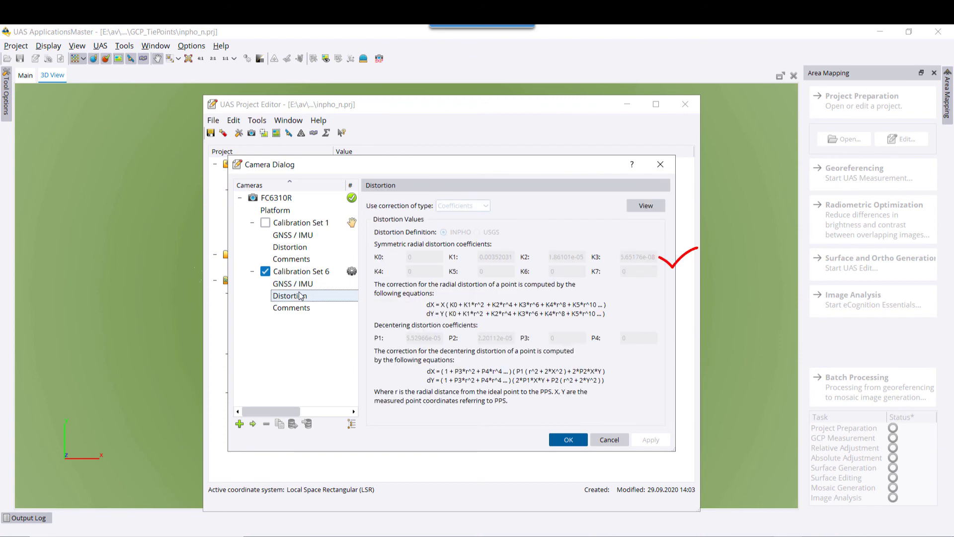
{"action": "left_click", "coordinate": [610, 441]}
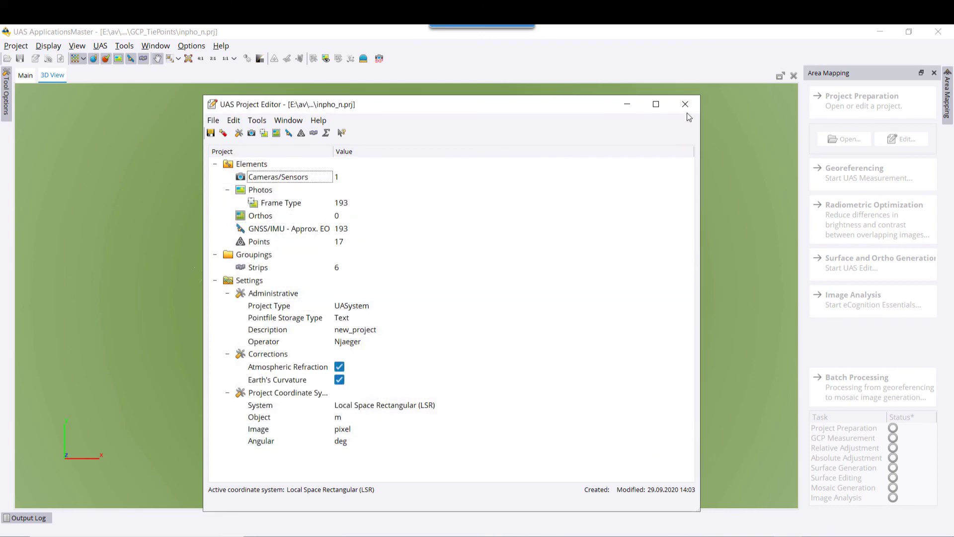
Close the Project Editor and rotate the 3D View to level the six flight strips and numbered control points.
{"action": "left_click", "coordinate": [685, 105]}
{"action": "left_click_drag", "start_coordinate": [471, 345], "coordinate": [433, 301]}
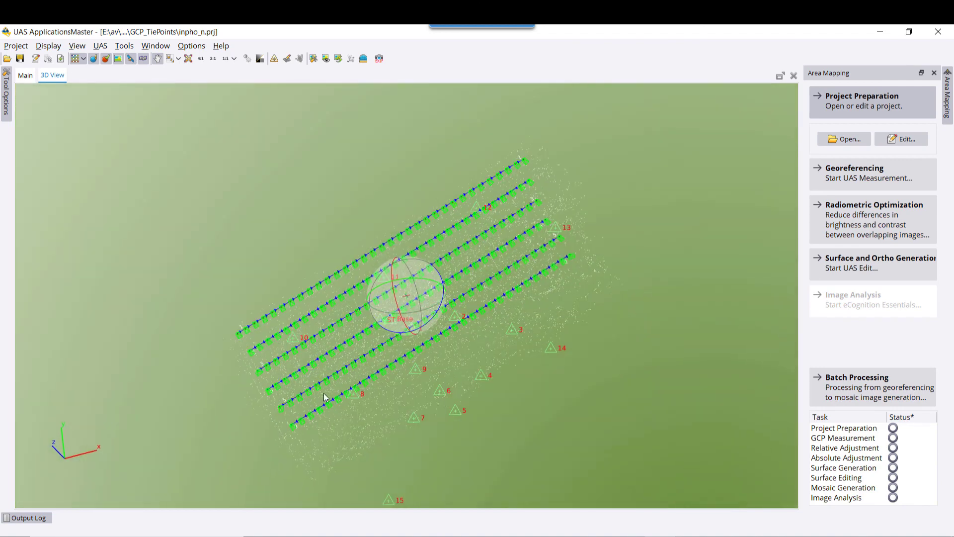
{"action": "left_click_drag", "start_coordinate": [319, 393], "coordinate": [386, 336]}
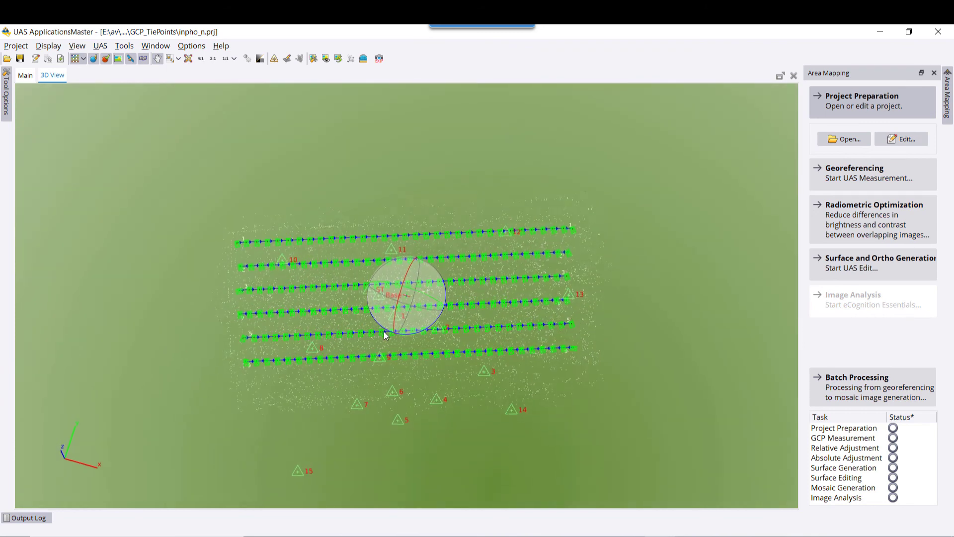